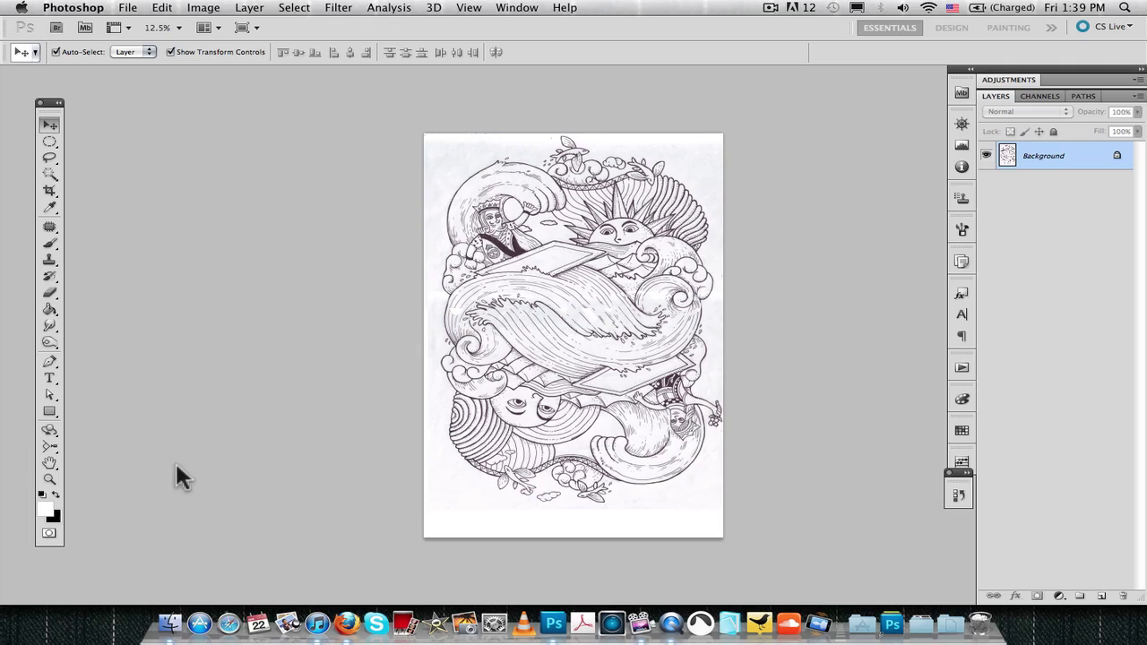
Zoom the scanned page to 38.4% and pan up to the sun and king.
key("z")
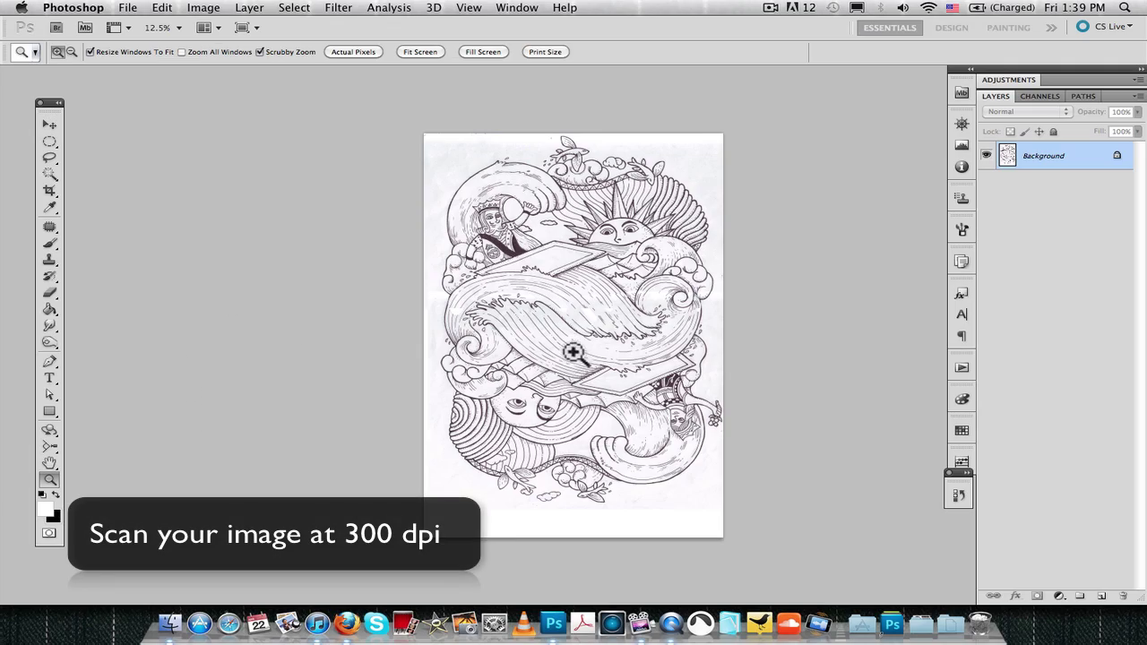
left_click_drag(505, 351, 586, 524)
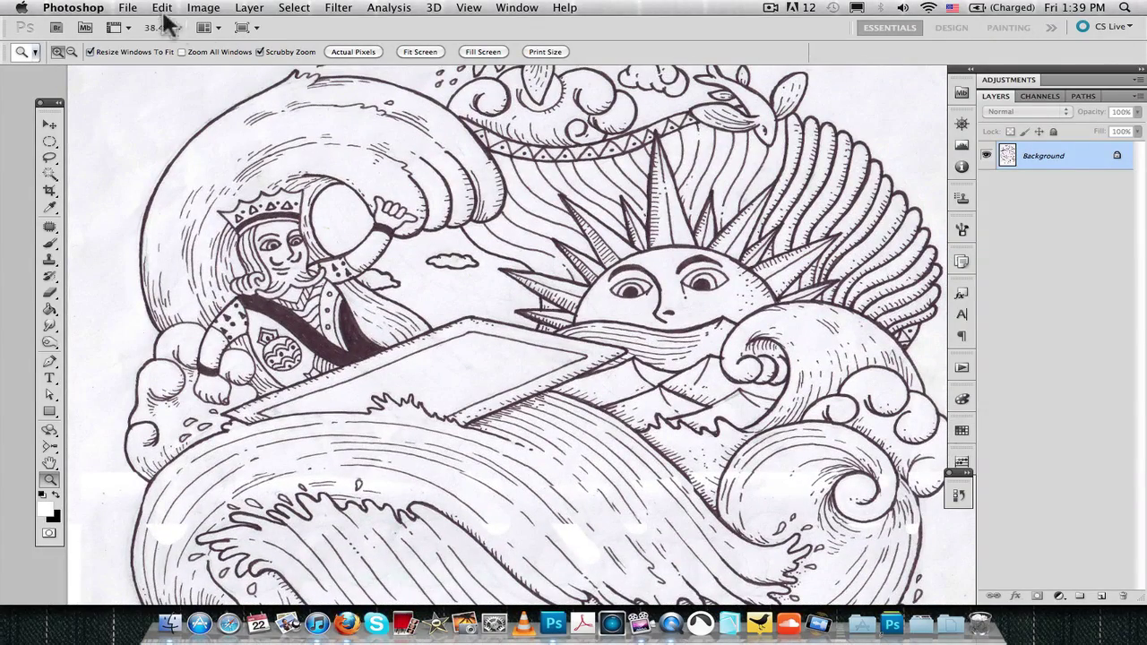
left_click_drag(291, 166, 305, 283)
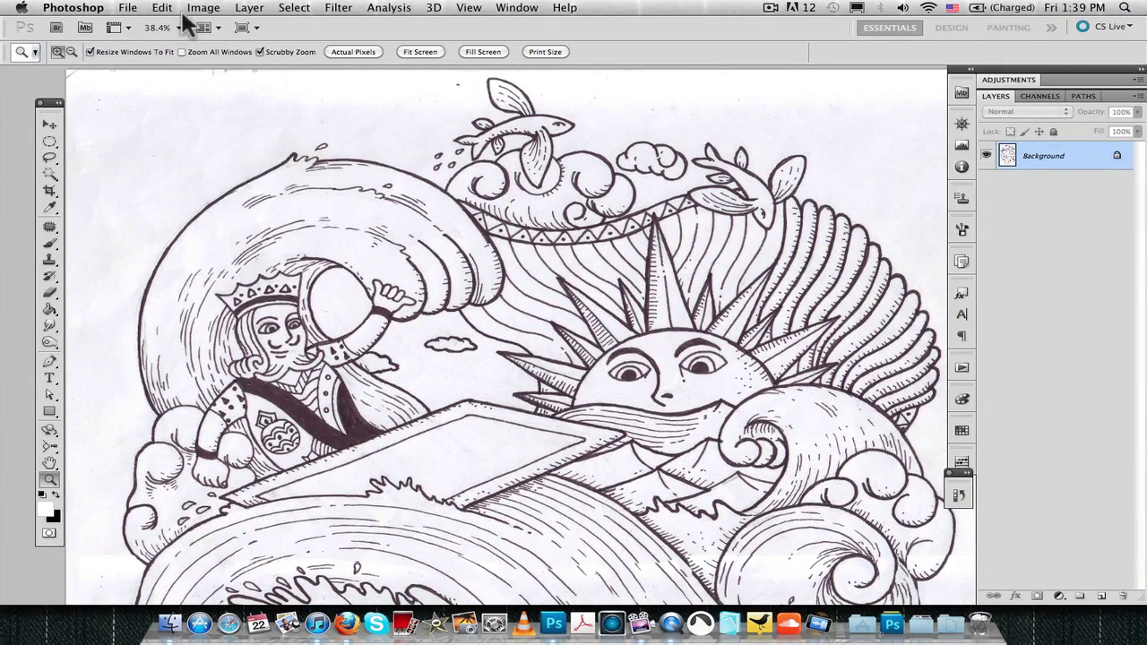
Convert the scan to Grayscale mode, discarding its colour information.
left_click(203, 8)
mouse_move(211, 25)
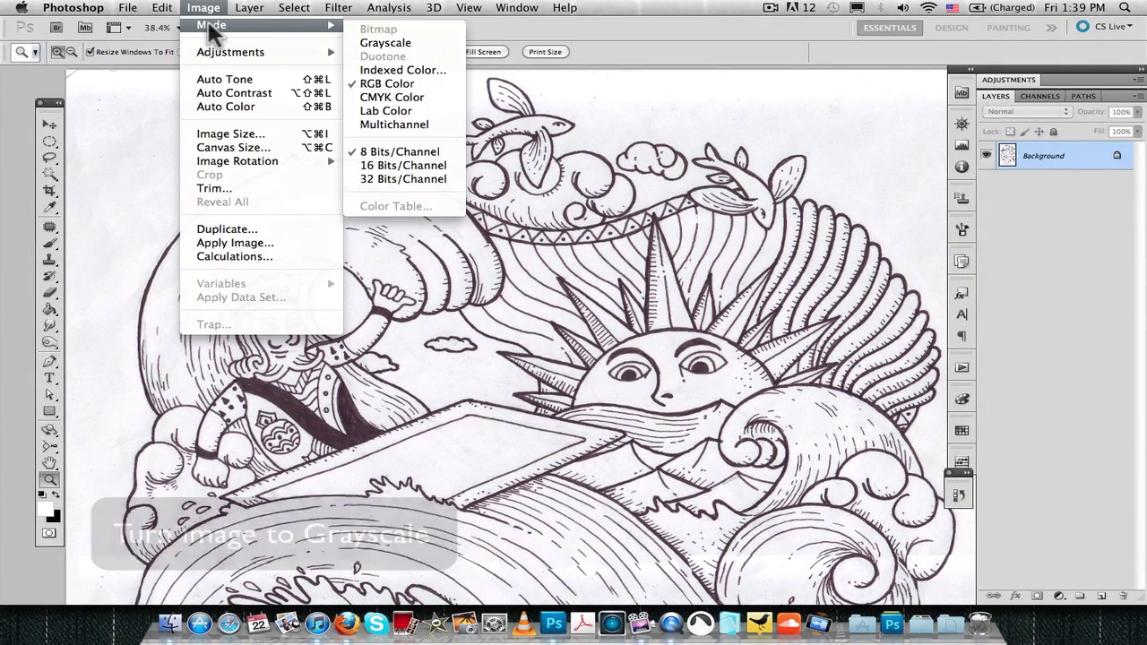
left_click(383, 45)
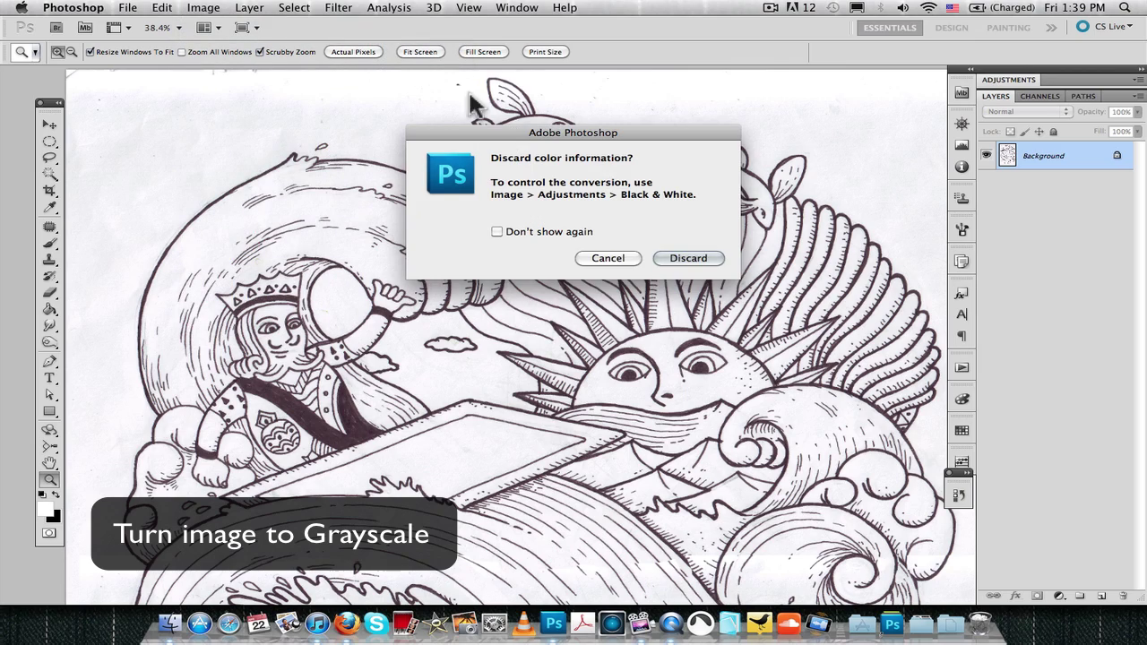
left_click(687, 258)
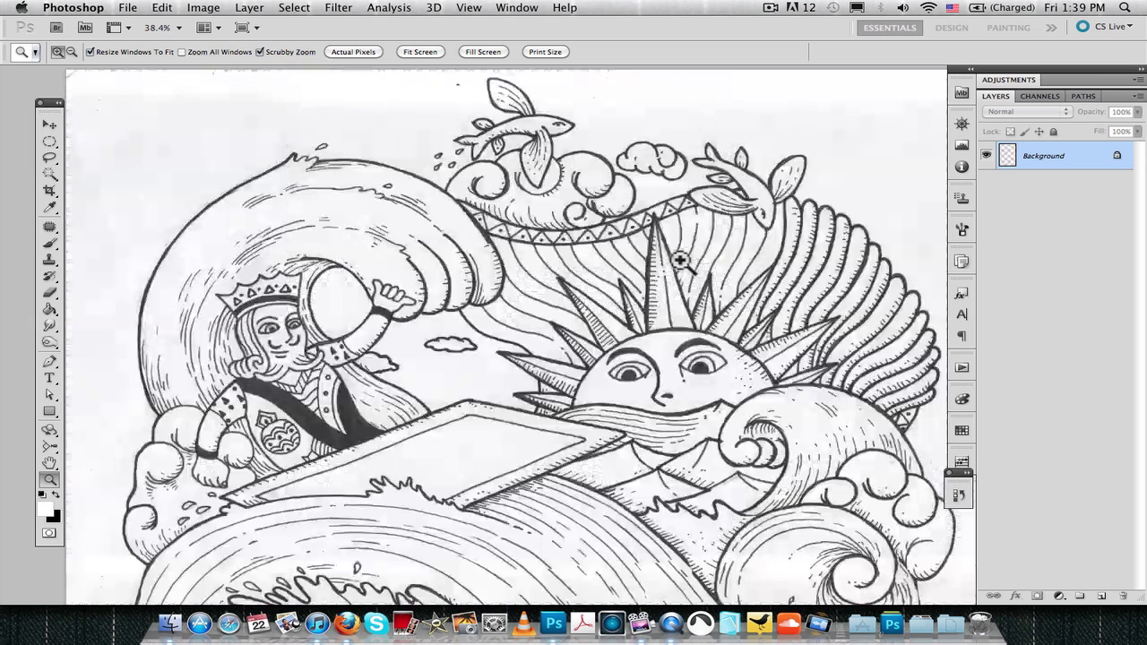
Apply Levels with the white input at 236 to brighten the paper.
left_click(203, 9)
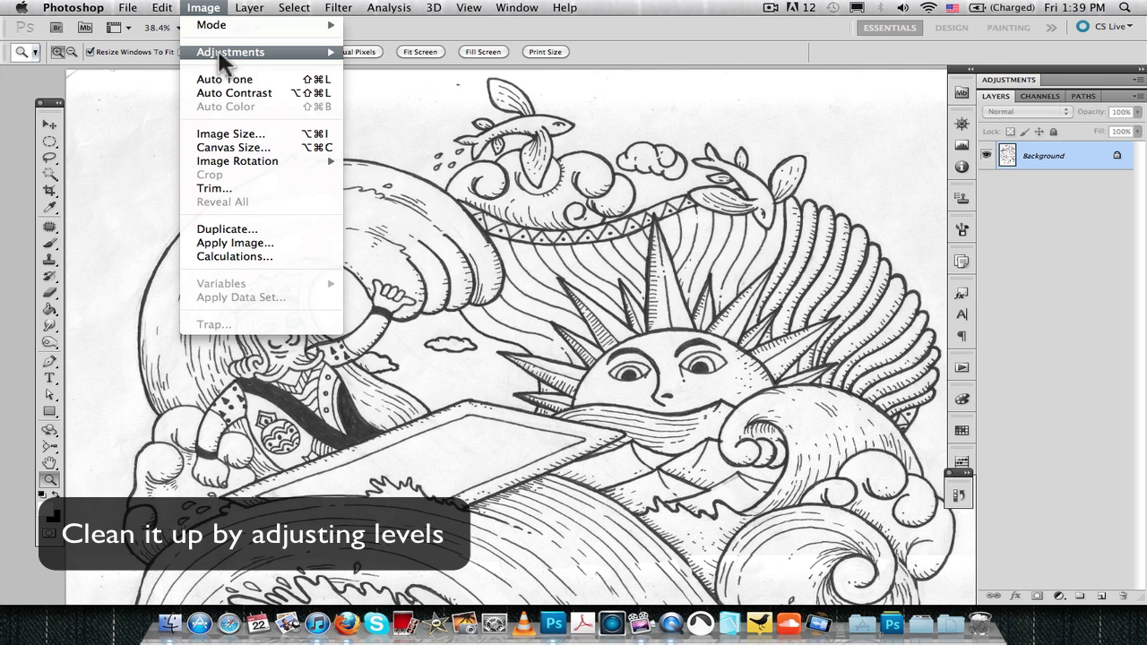
mouse_move(318, 52)
left_click(388, 68)
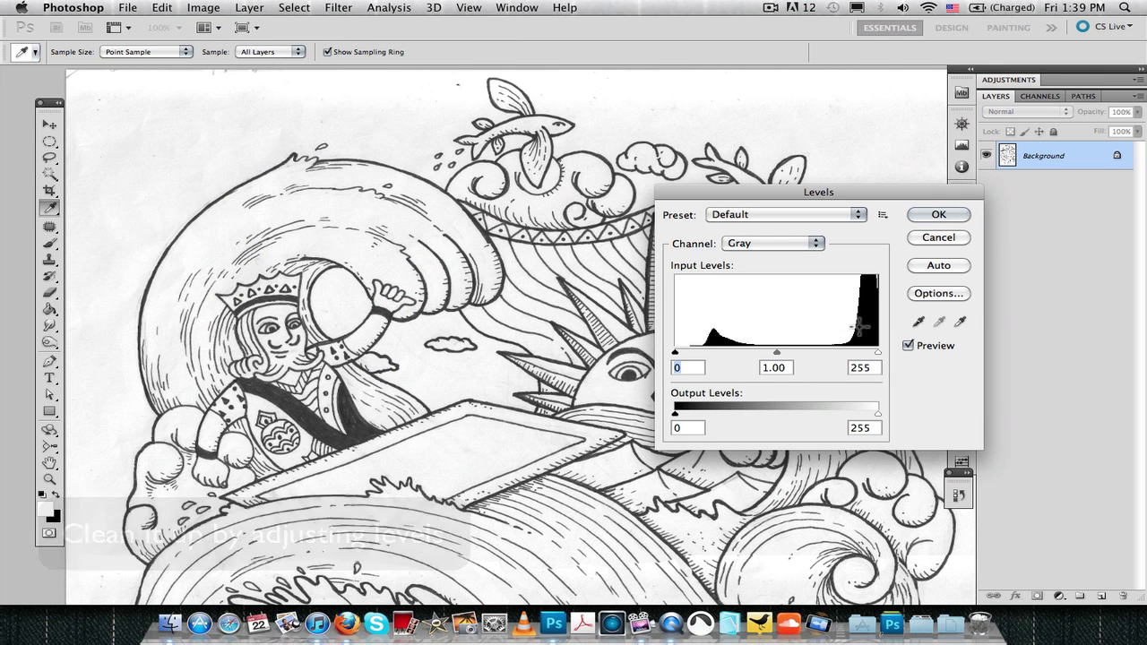
left_click_drag(879, 352, 861, 353)
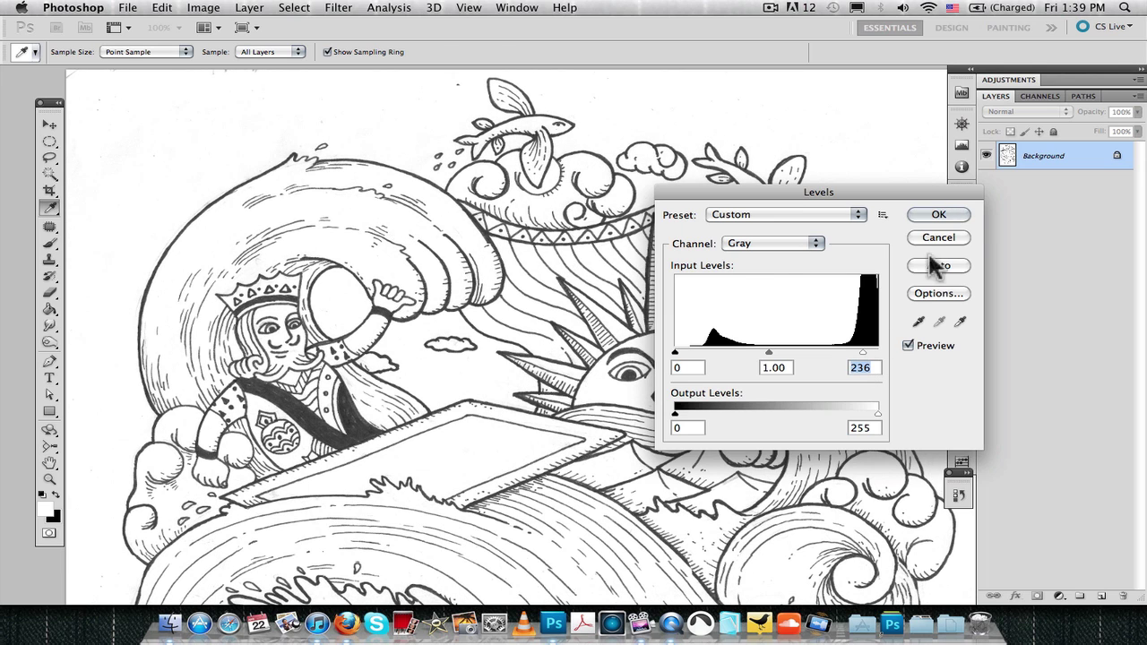
left_click(938, 215)
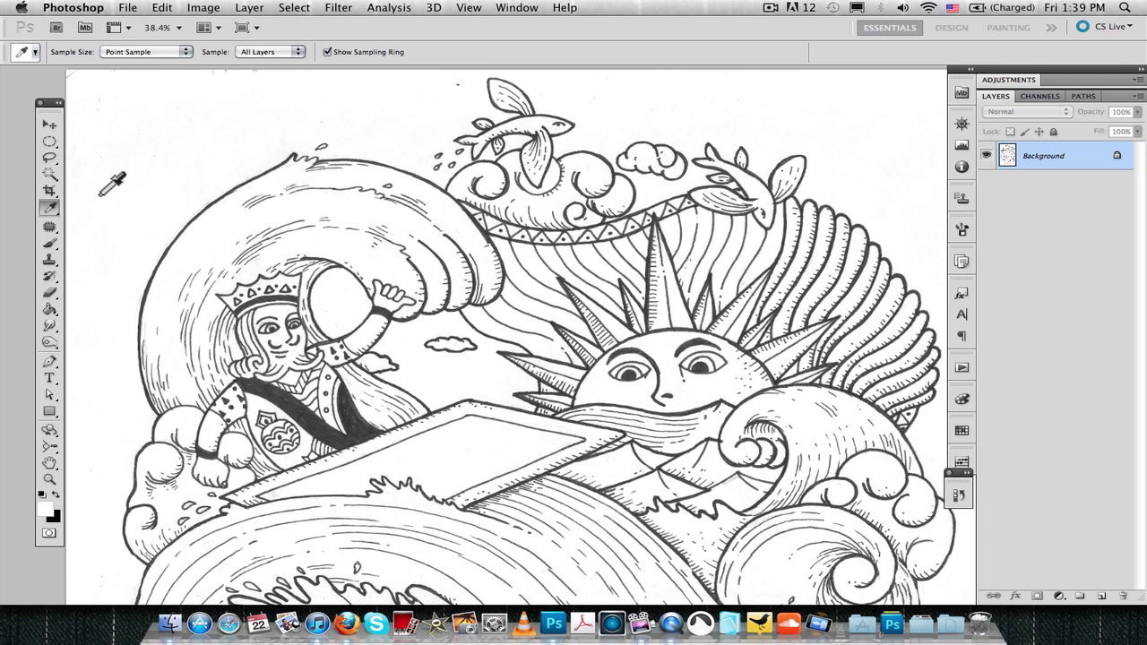
Set up the Brush tool at 44 px with 100% hardness.
left_click(49, 241)
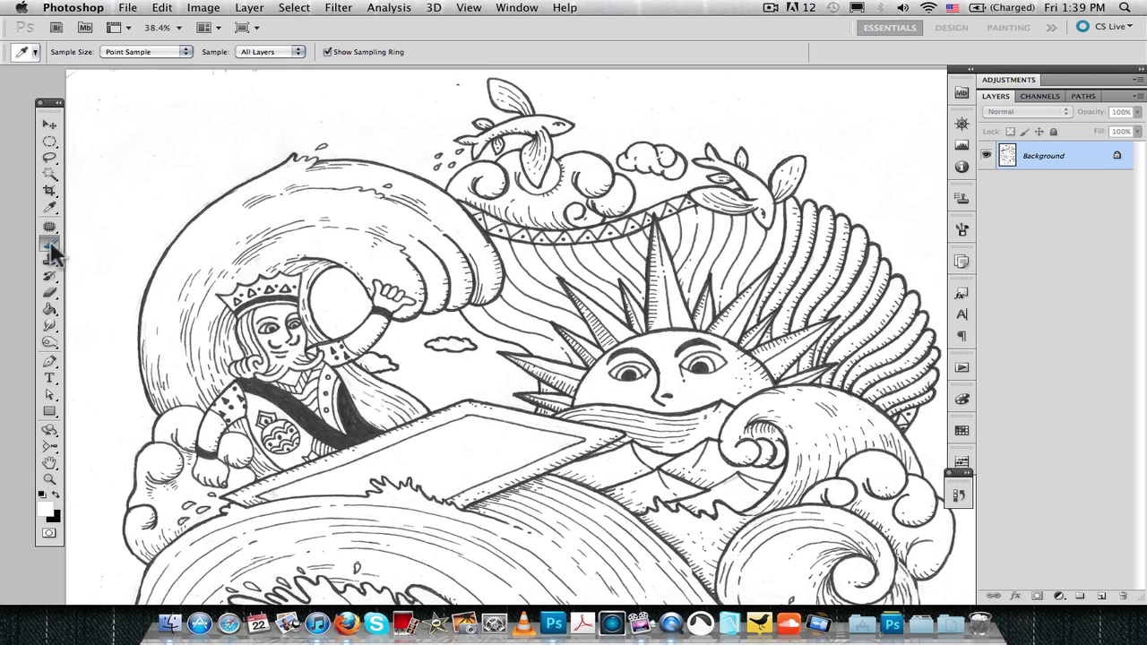
right_click(121, 162)
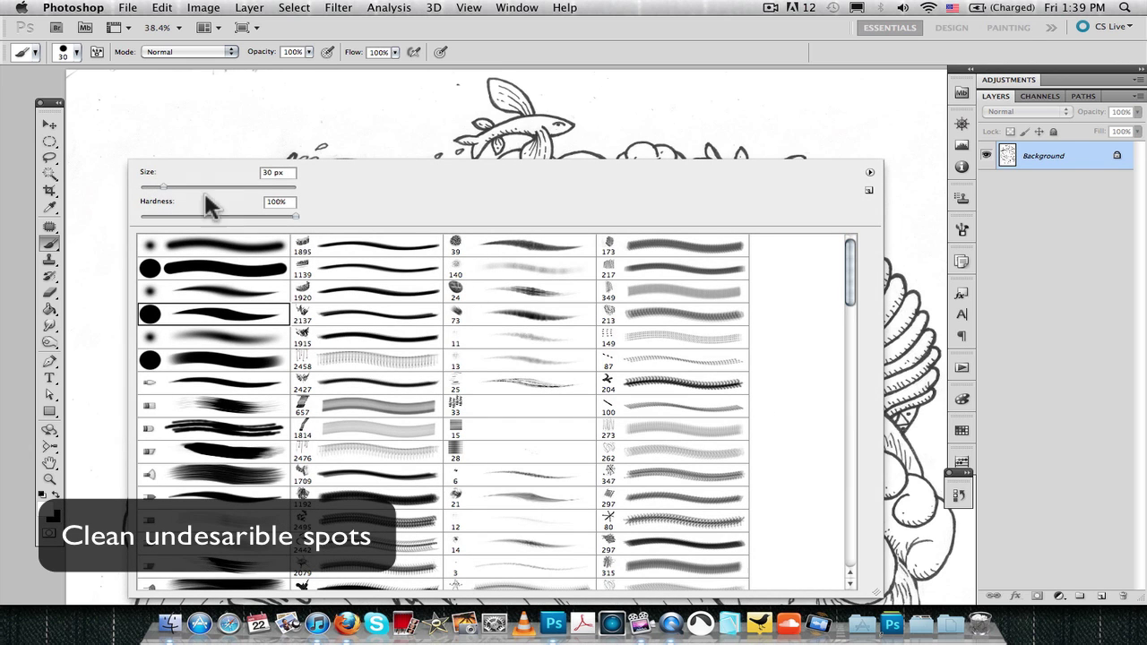
left_click(97, 111)
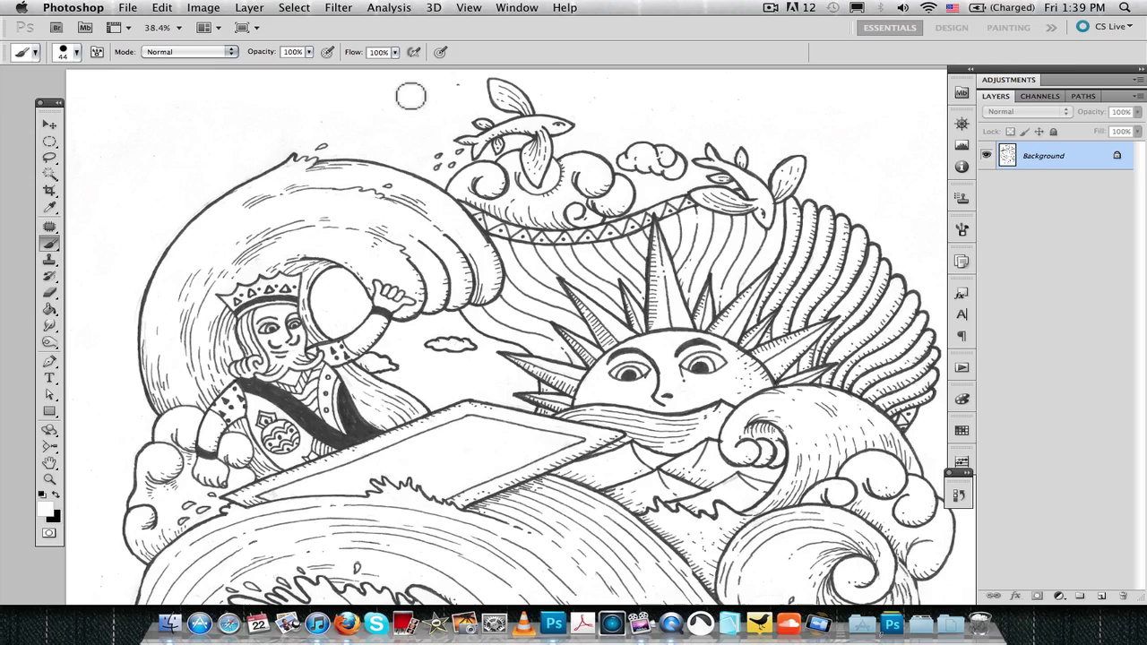
Paint out stray specks while moving around the page.
scroll(129, 259, "down", 10)
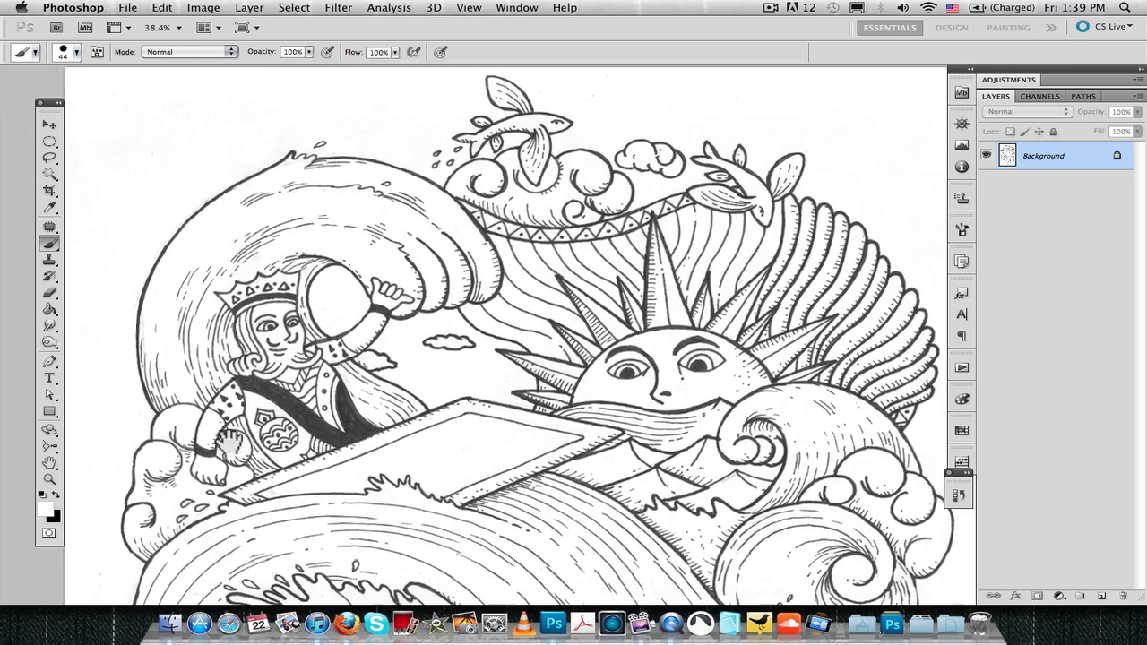
scroll(340, 258, "right", 5)
scroll(340, 258, "down", 2)
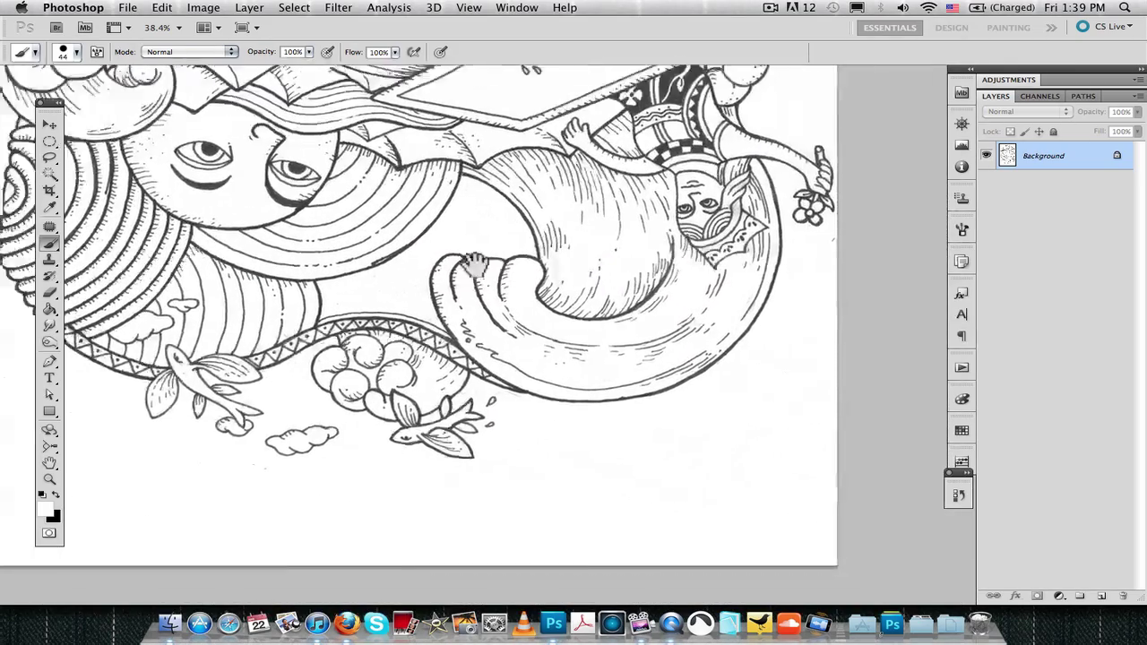
scroll(457, 367, "right", 4)
scroll(457, 367, "up", 4)
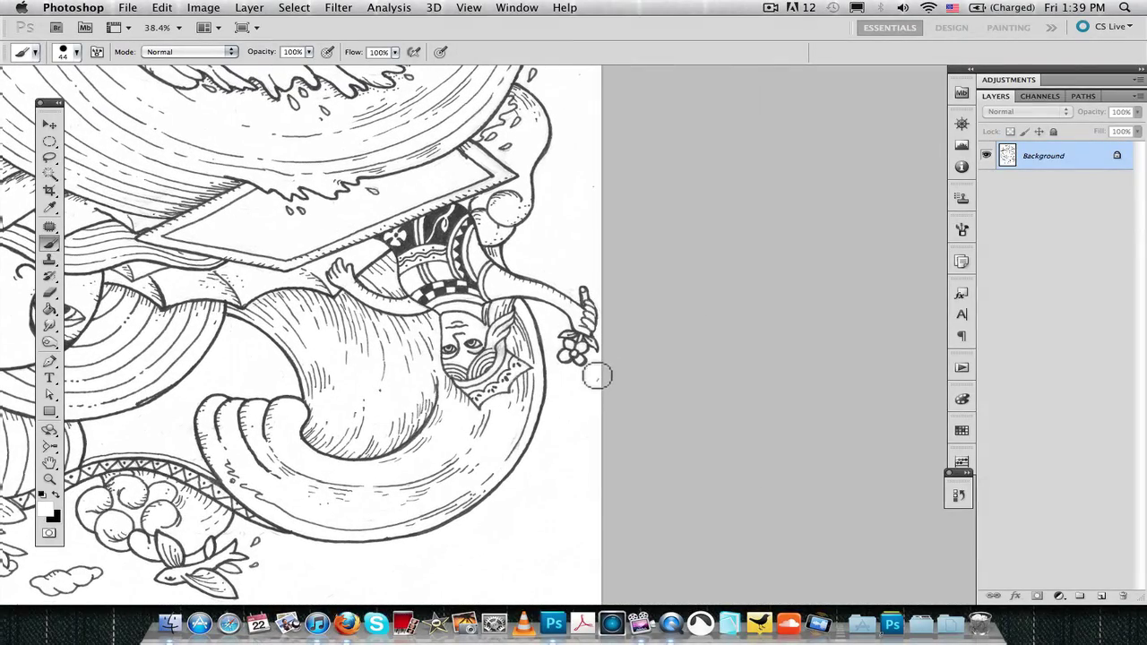
scroll(511, 223, "up", 5)
scroll(511, 222, "right", 1)
scroll(529, 383, "down", 2)
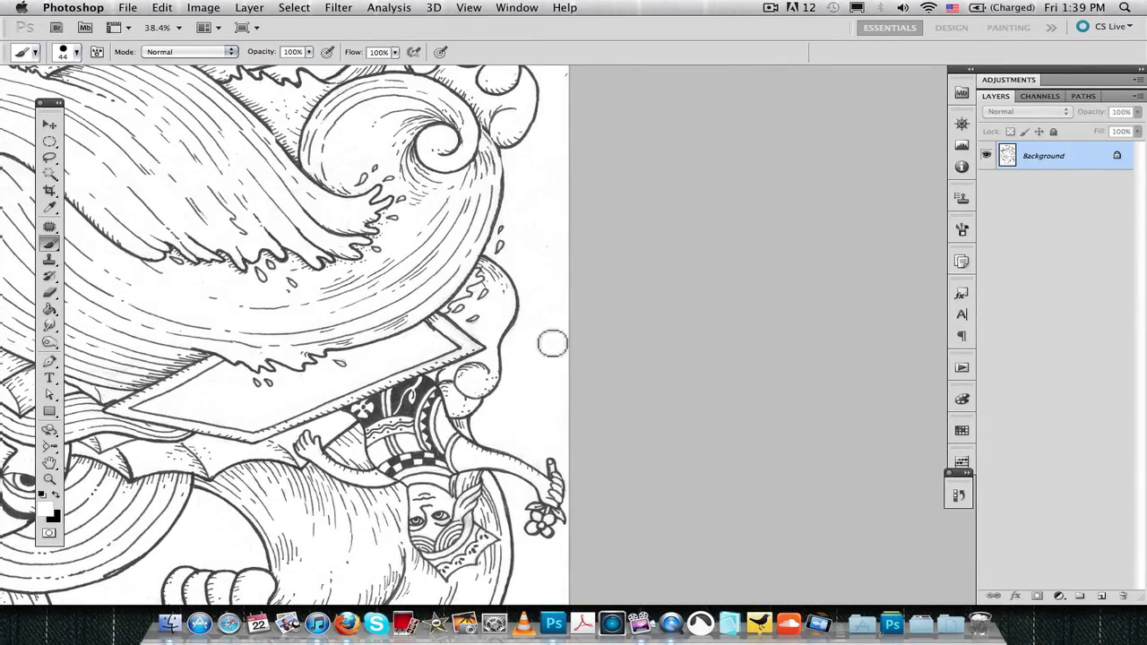
scroll(552, 344, "up", 5)
scroll(552, 343, "right", 1)
scroll(528, 320, "up", 5)
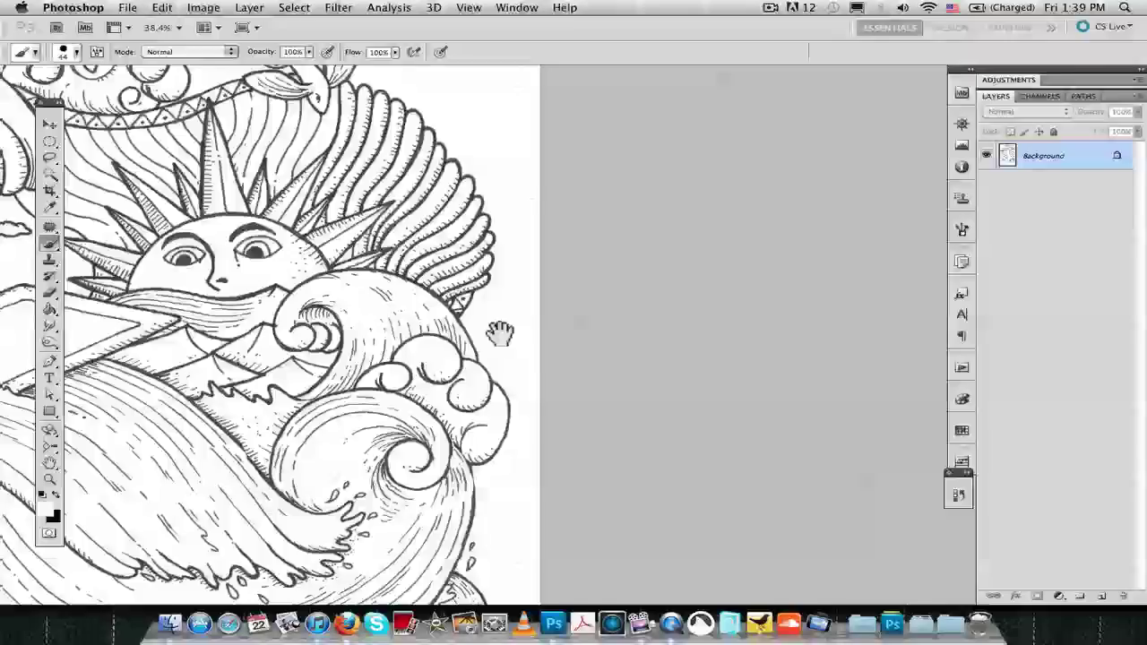
scroll(529, 335, "up", 2)
scroll(530, 335, "left", 2)
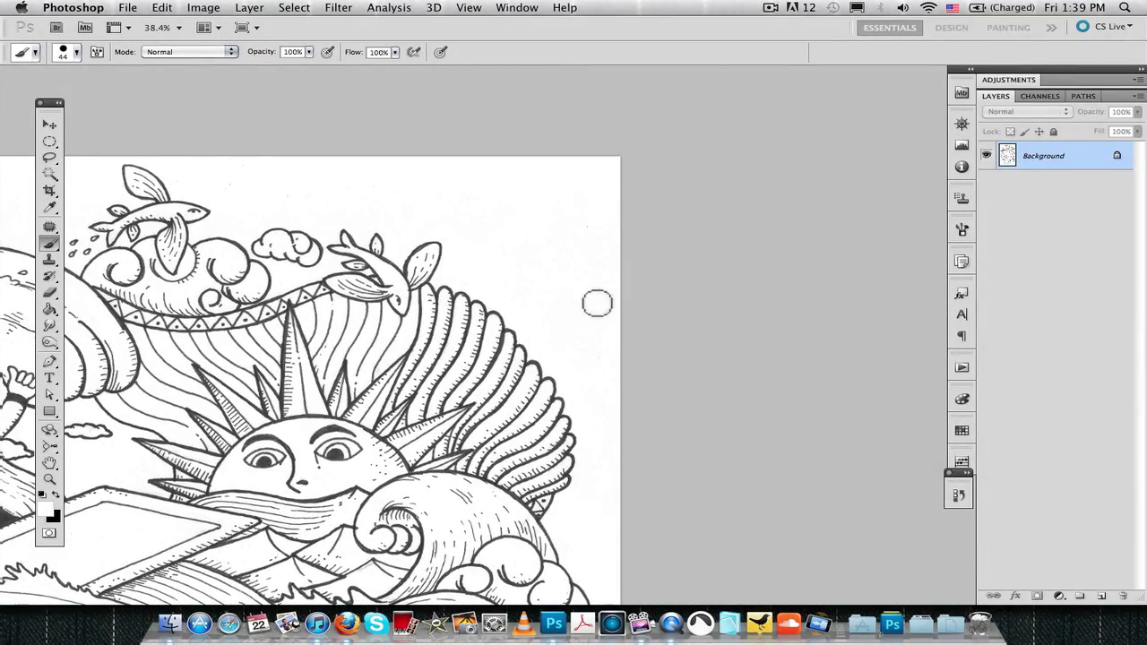
scroll(573, 229, "left", 4)
scroll(573, 229, "down", 2)
scroll(502, 235, "up", 3)
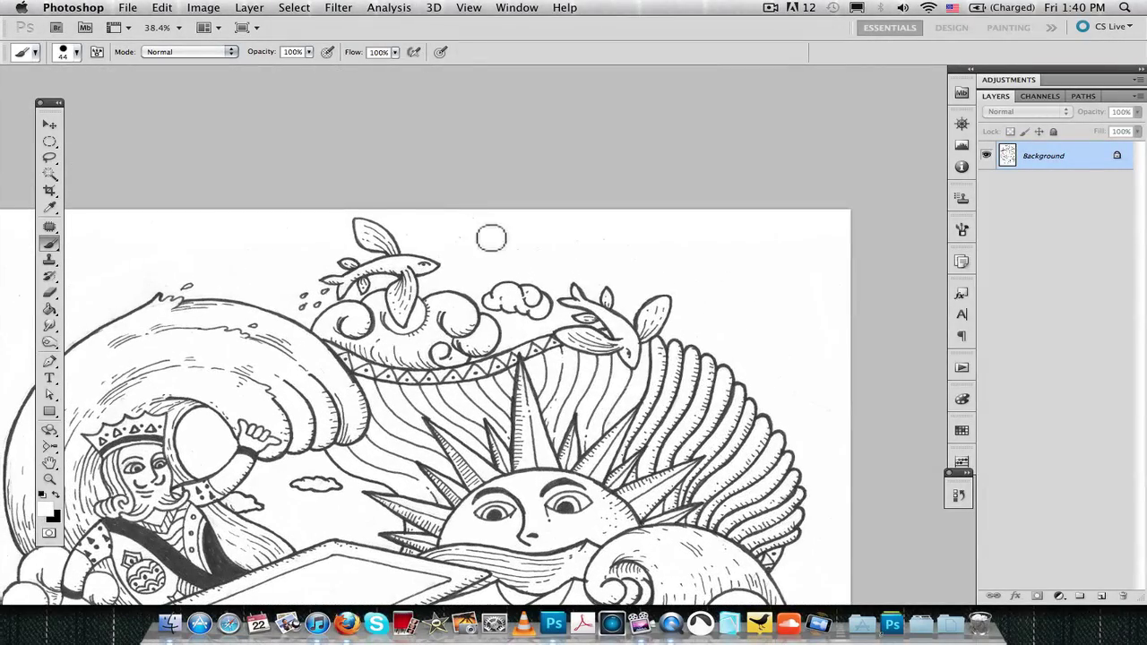
Apply Levels with the black input at 56 to deepen the ink lines.
left_click_drag(418, 375, 484, 163)
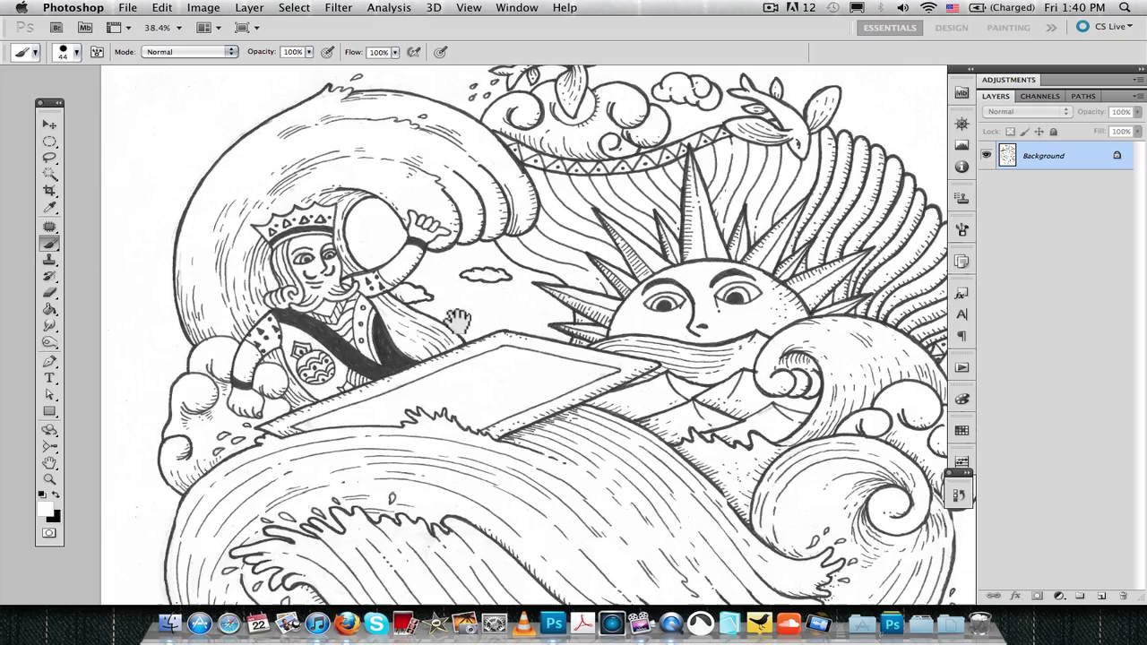
left_click_drag(457, 322, 387, 81)
left_click(202, 8)
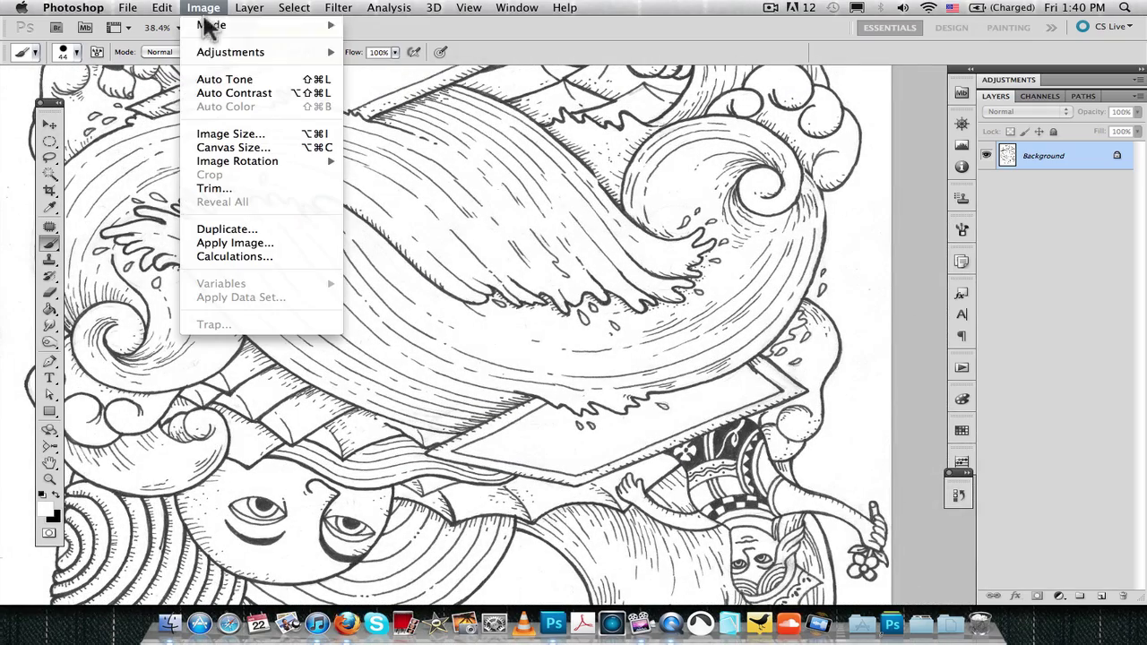
mouse_move(261, 52)
left_click(381, 67)
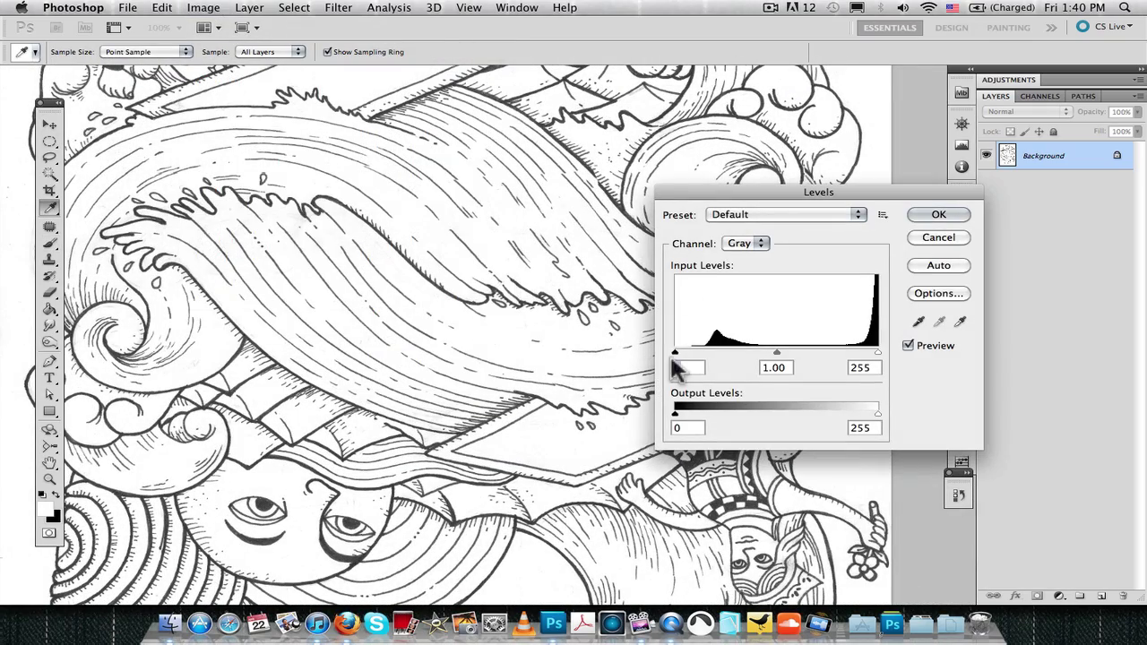
left_click_drag(679, 359, 722, 363)
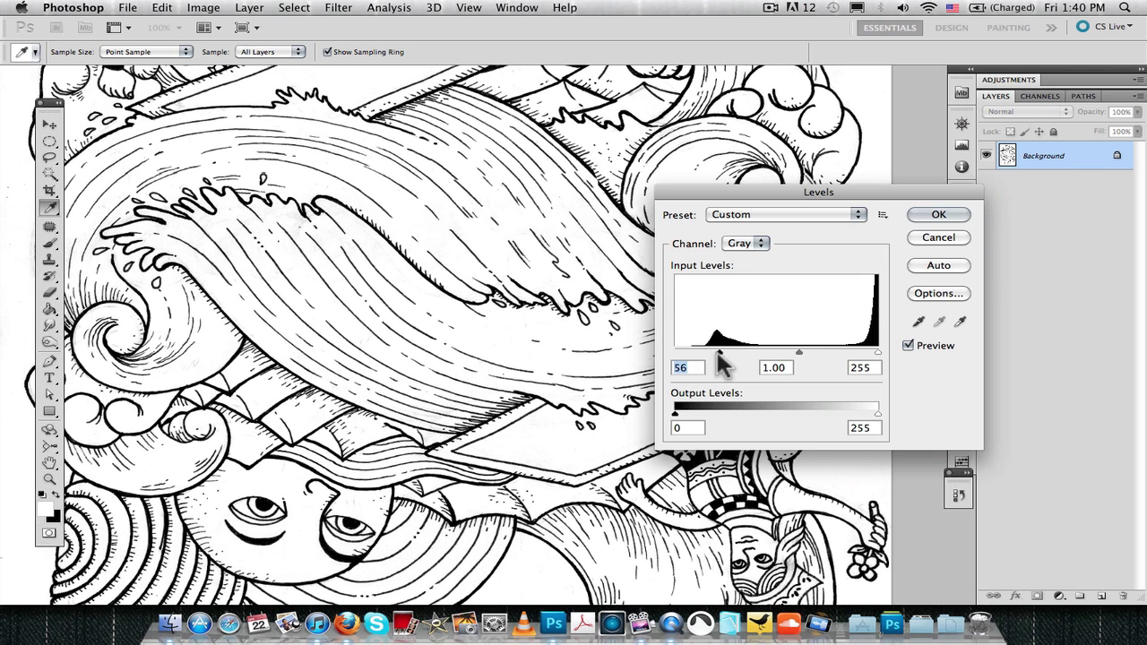
left_click(928, 214)
Start a Bitmap conversion at 300 pixels/inch with 50% Threshold.
key("b")
left_click(203, 9)
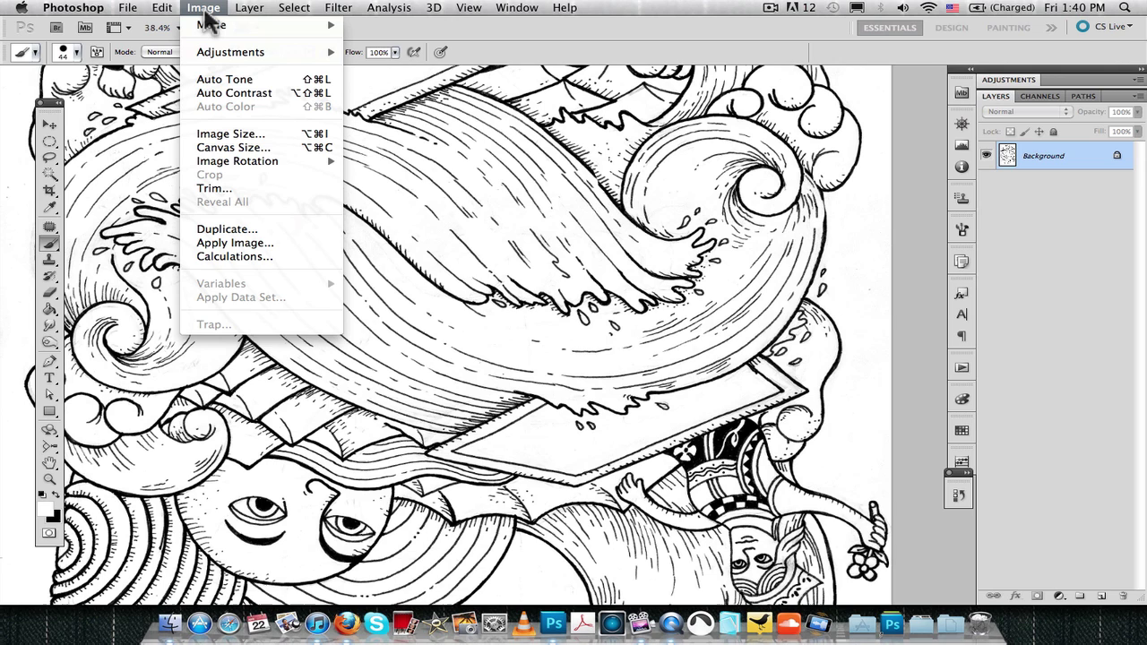
mouse_move(213, 25)
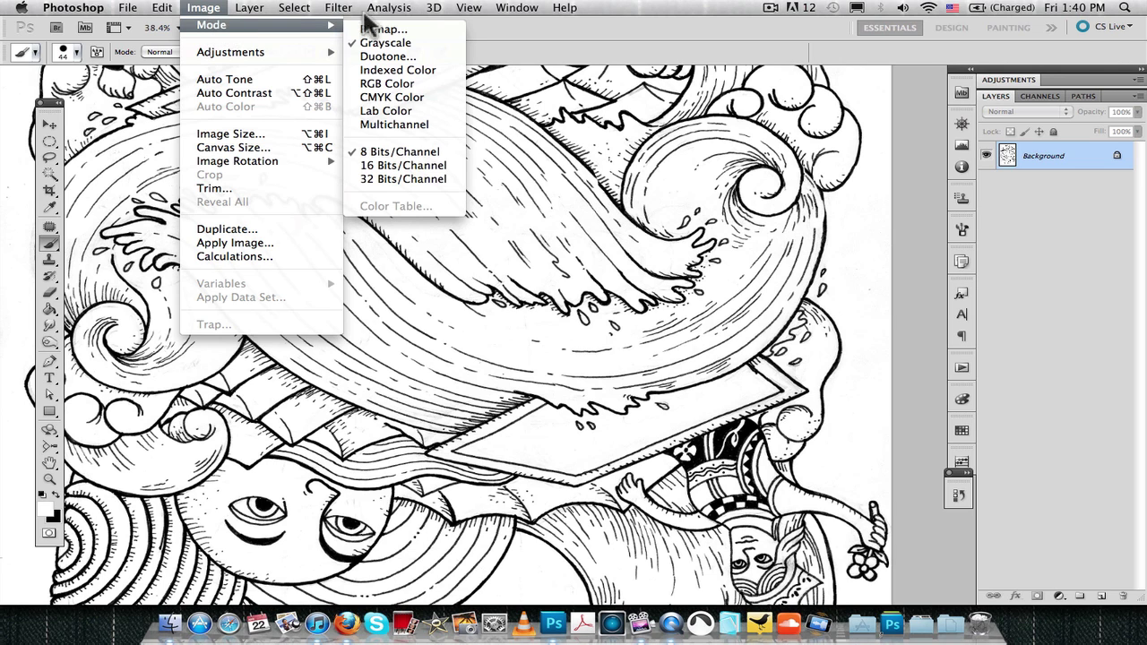
left_click(374, 29)
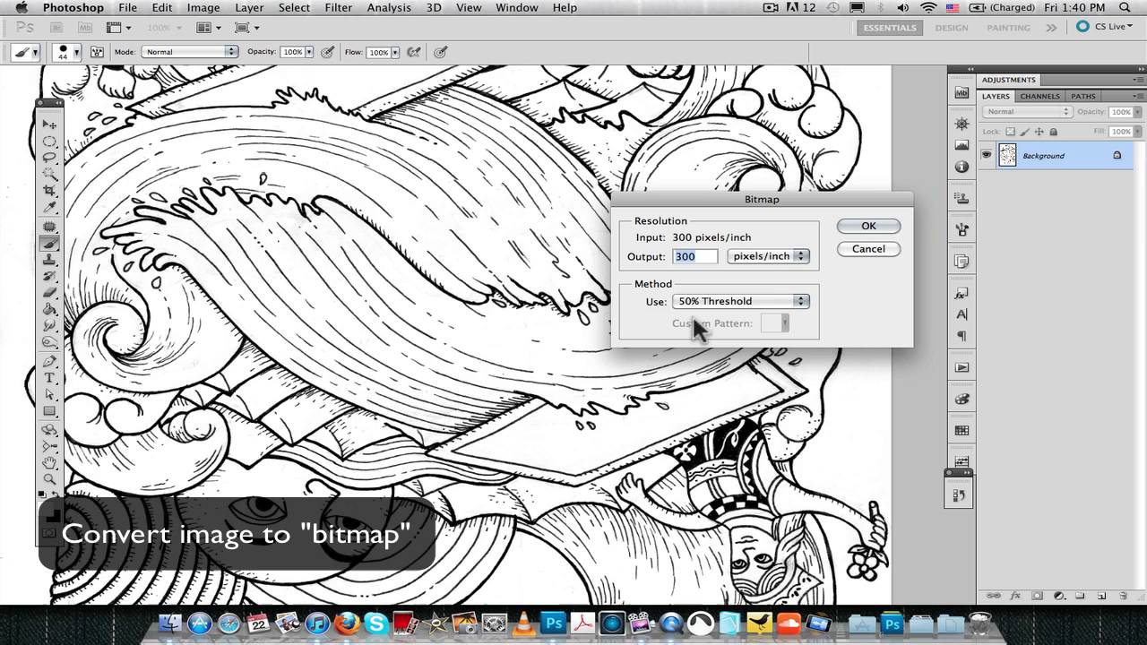
Apply the 50% Threshold bitmap, then convert back to Grayscale at size ratio 1.
left_click(865, 228)
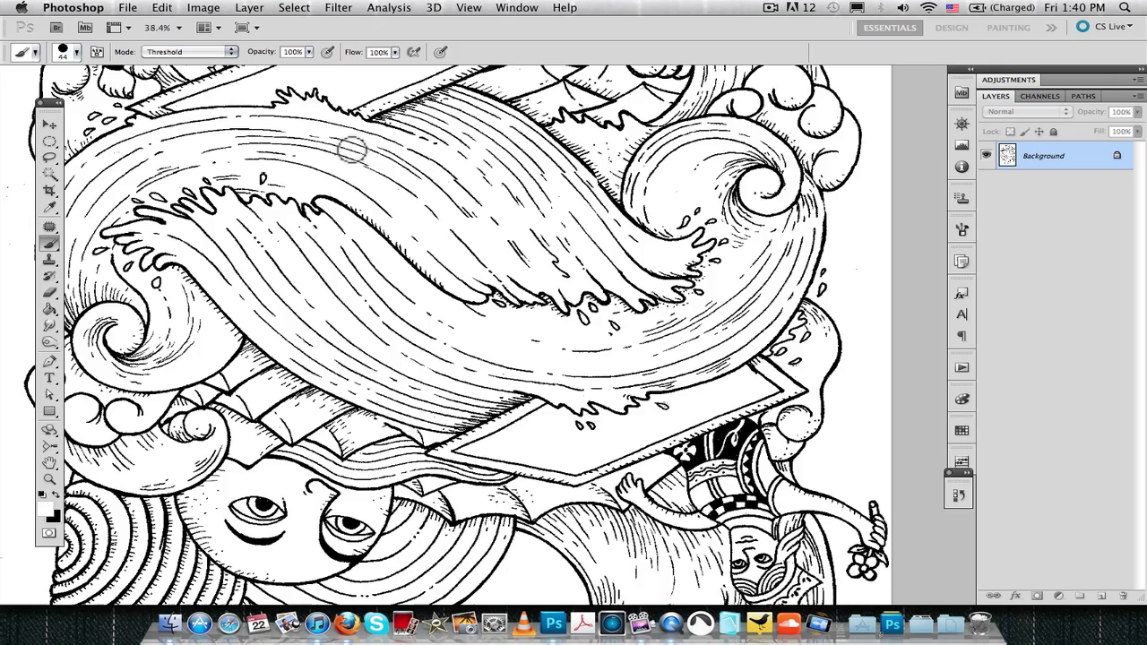
left_click_drag(379, 328, 417, 544)
left_click(202, 11)
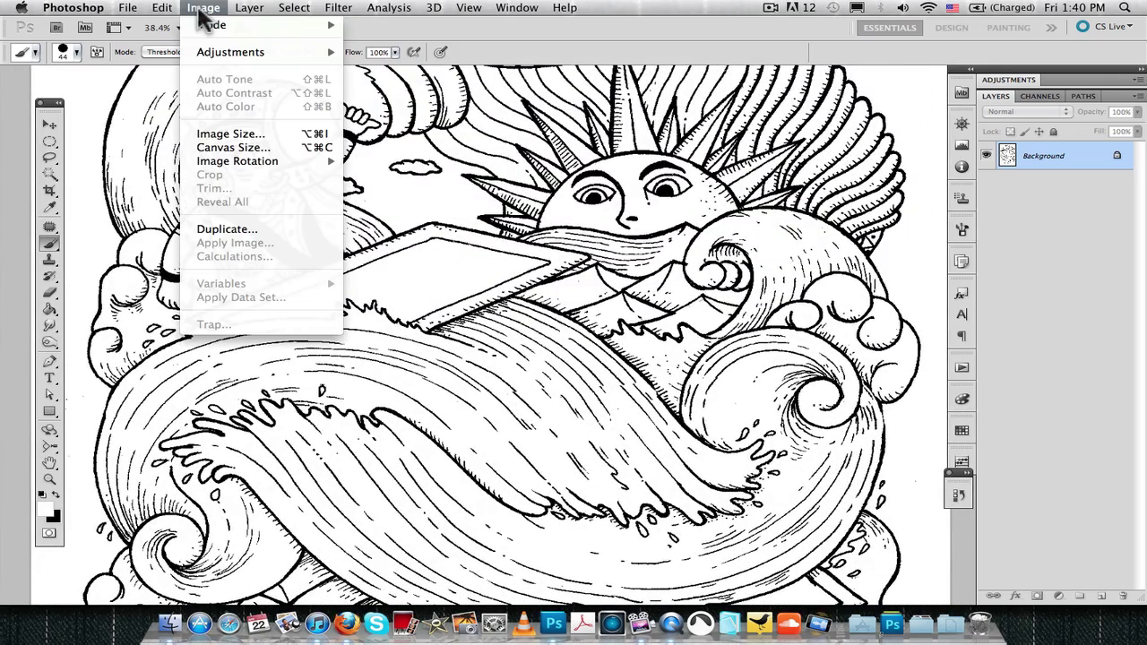
mouse_move(291, 26)
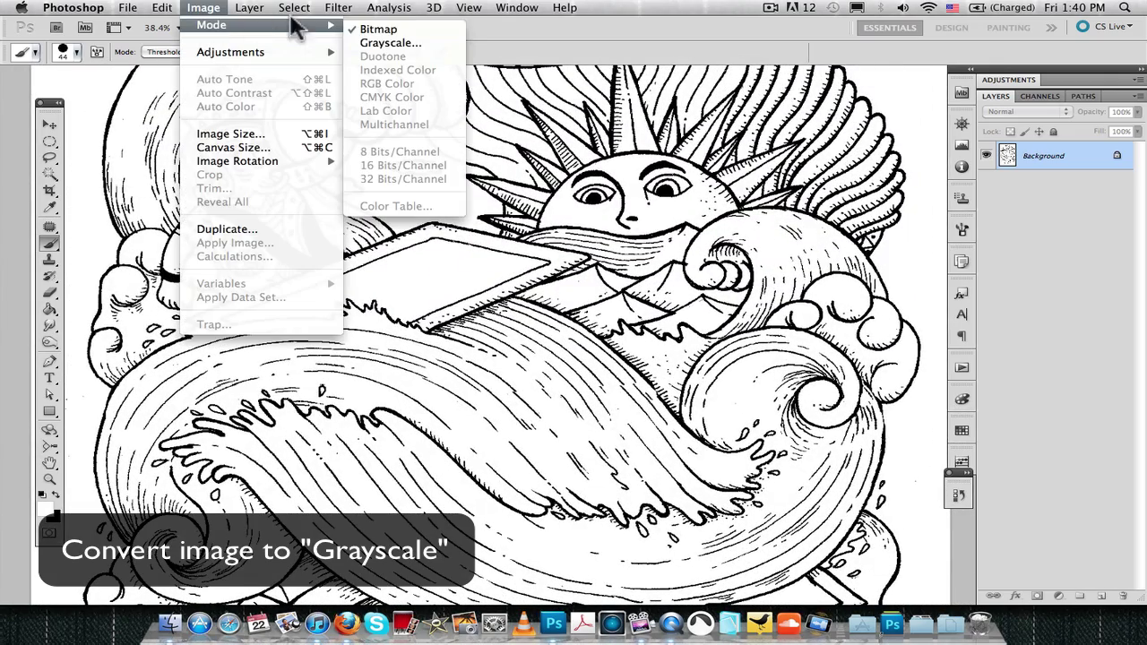
left_click(405, 42)
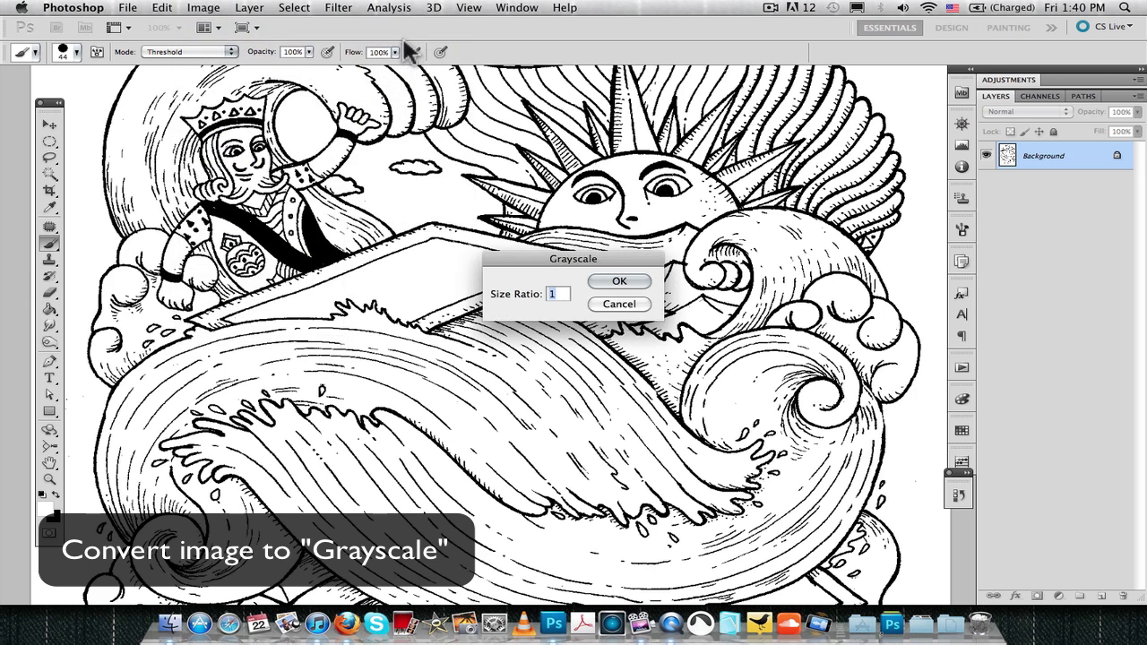
left_click(617, 282)
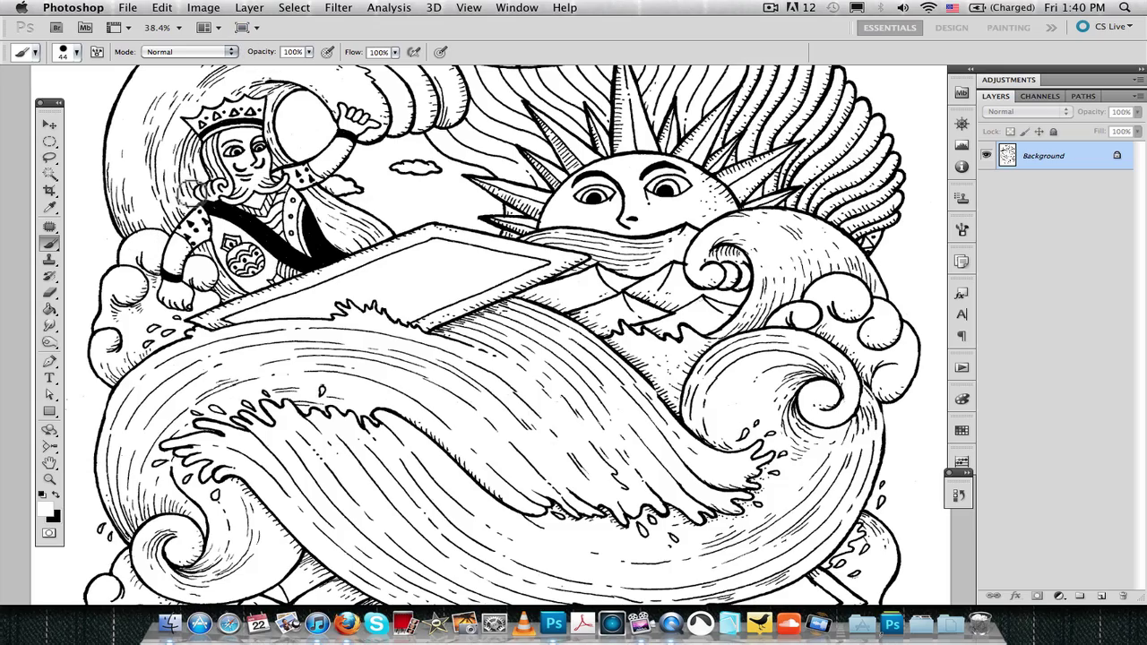
Select the black lines via Color Range with Fuzziness 200 and Invert checked.
key("z")
left_click_drag(241, 224, 213, 278)
left_click_drag(292, 334, 311, 300)
left_click(204, 8)
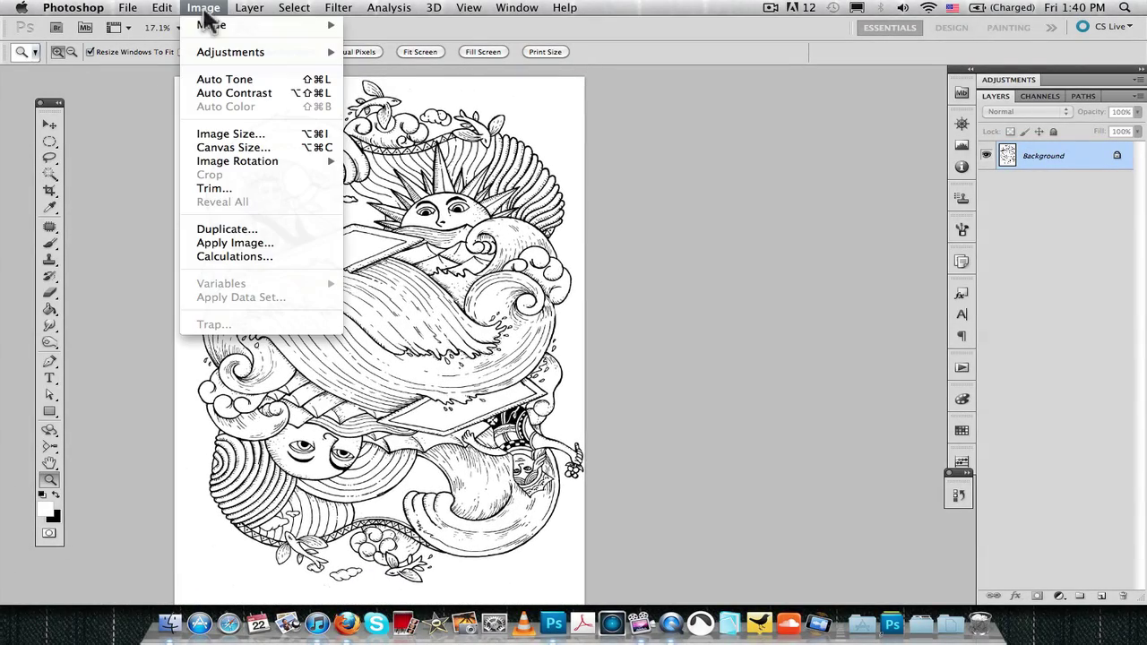
mouse_move(216, 27)
mouse_move(290, 11)
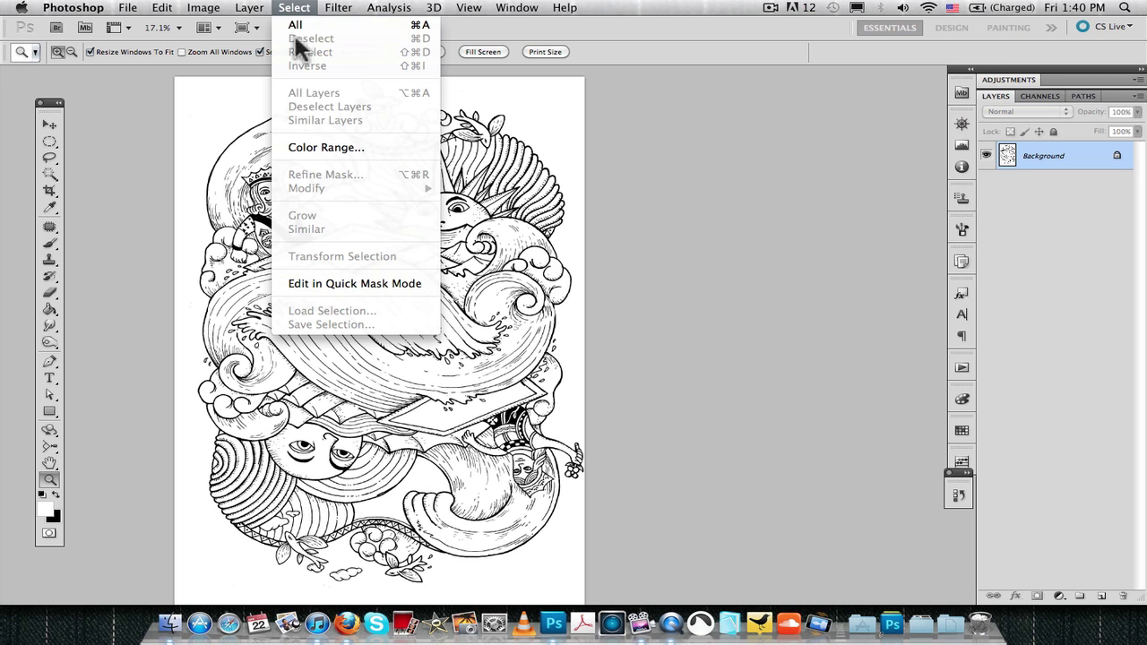
left_click(311, 148)
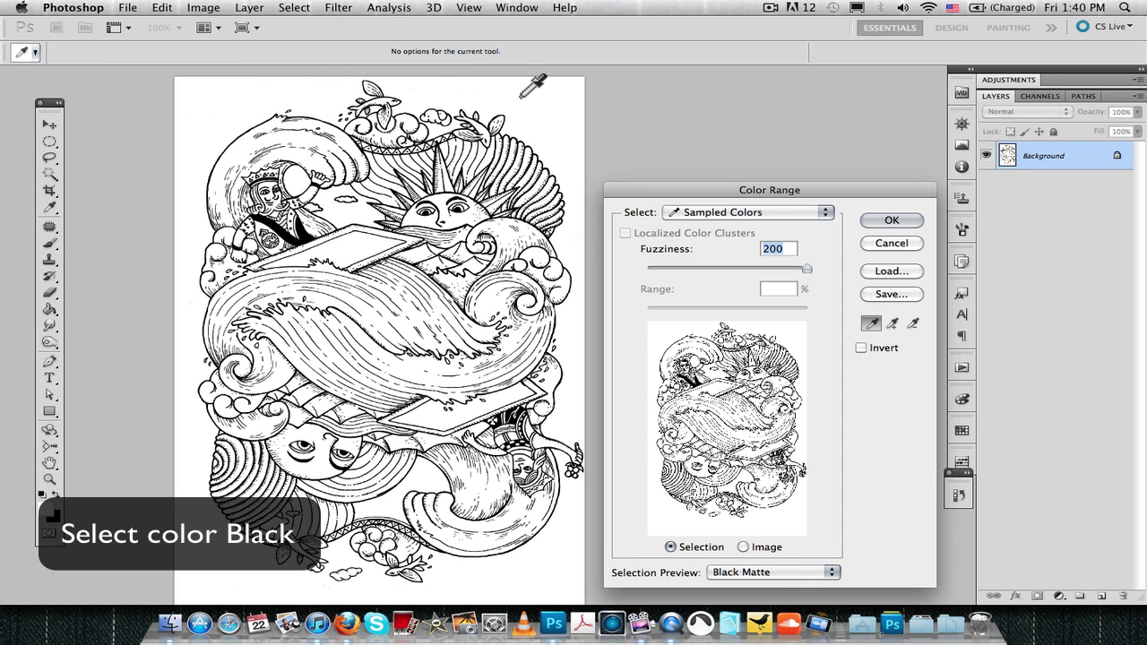
left_click(861, 348)
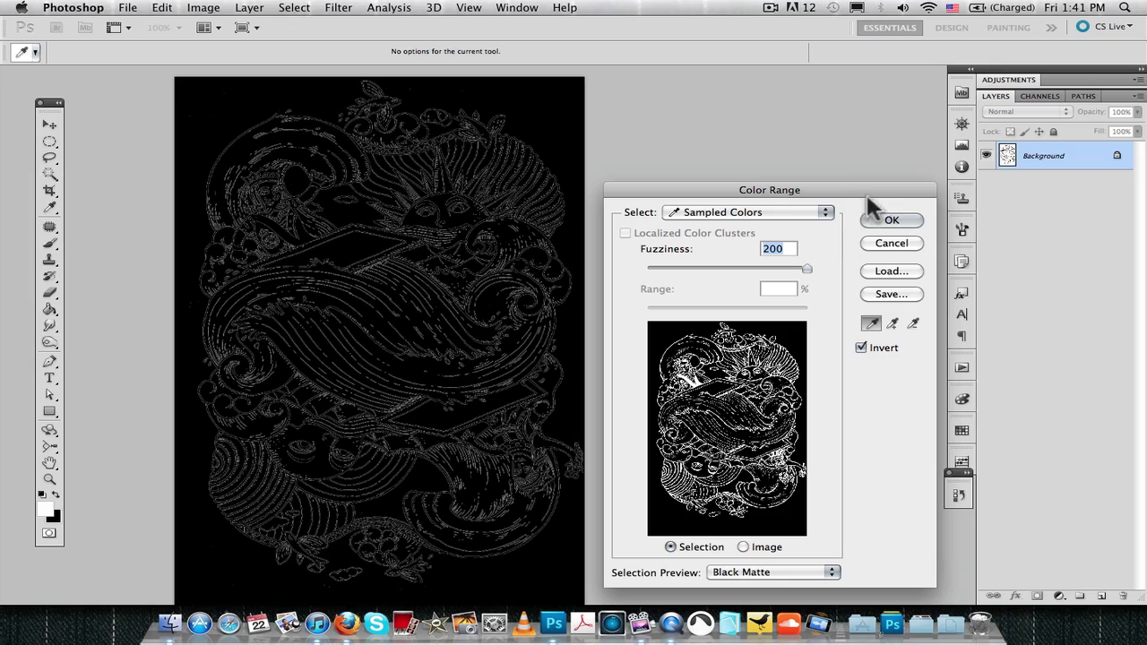
left_click(890, 223)
key("z")
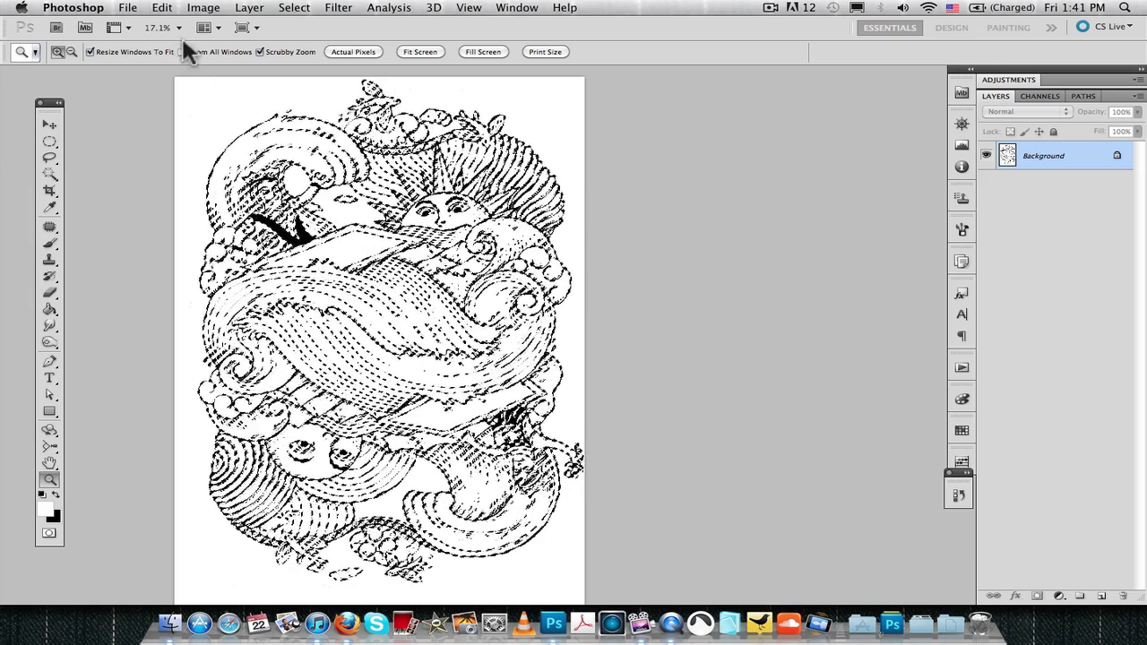
Copy the selected line work and paste it as Layer 1, then select Background.
left_click(162, 8)
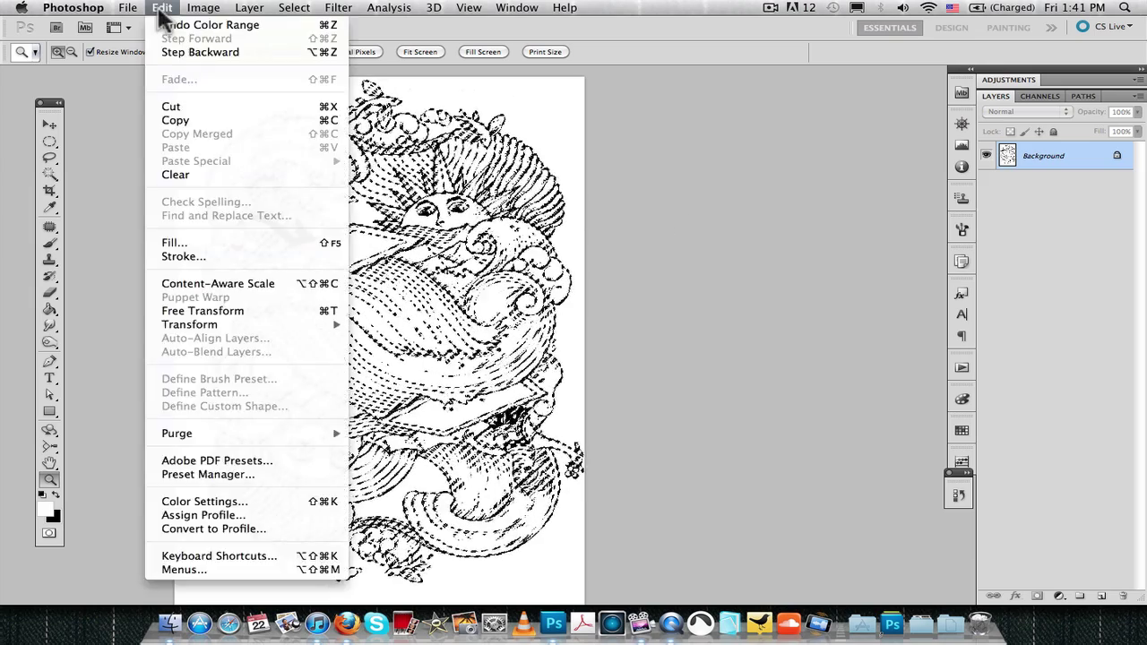
left_click(175, 120)
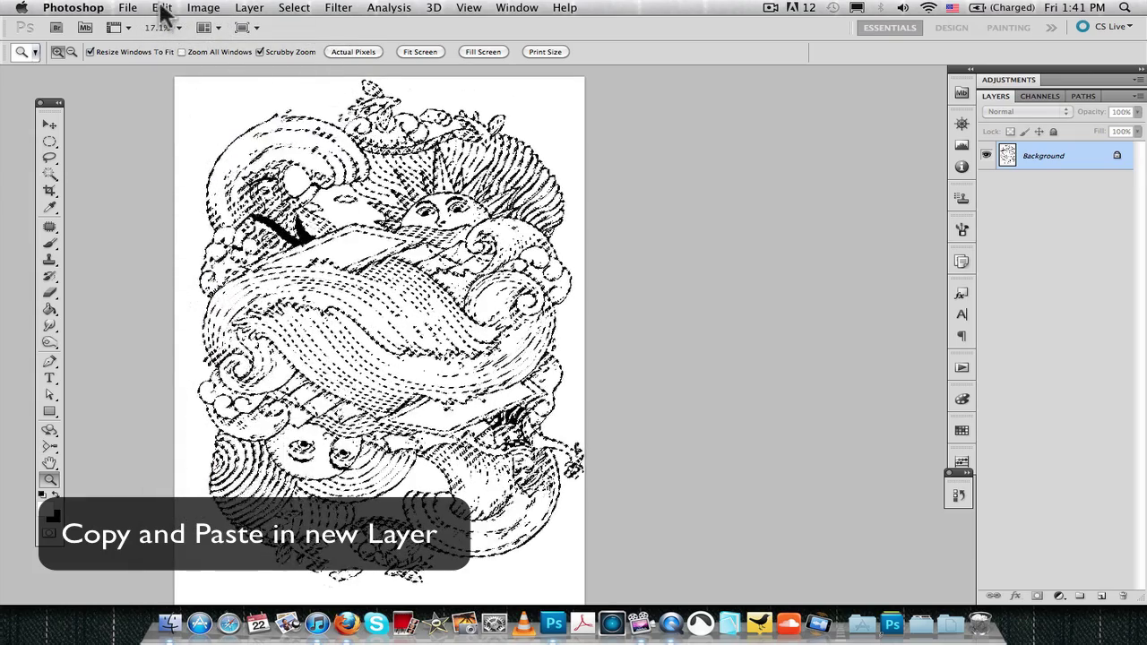
left_click(161, 7)
left_click(193, 146)
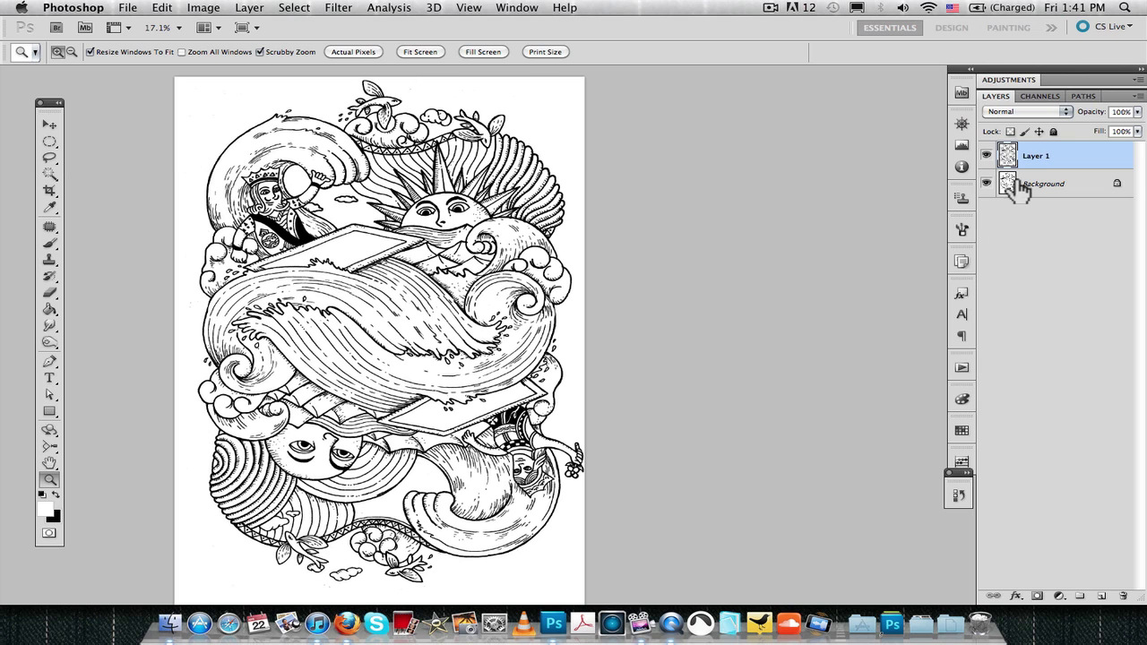
left_click(1032, 190)
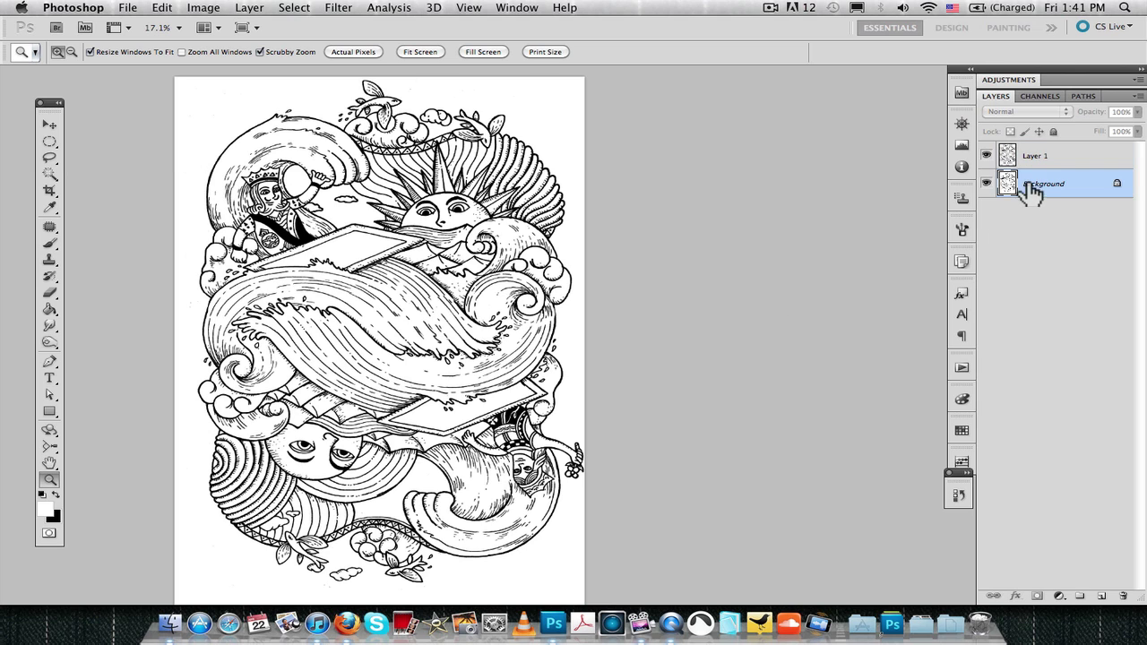
Select all, fill the Background layer with white background colour, then deselect.
left_click(294, 8)
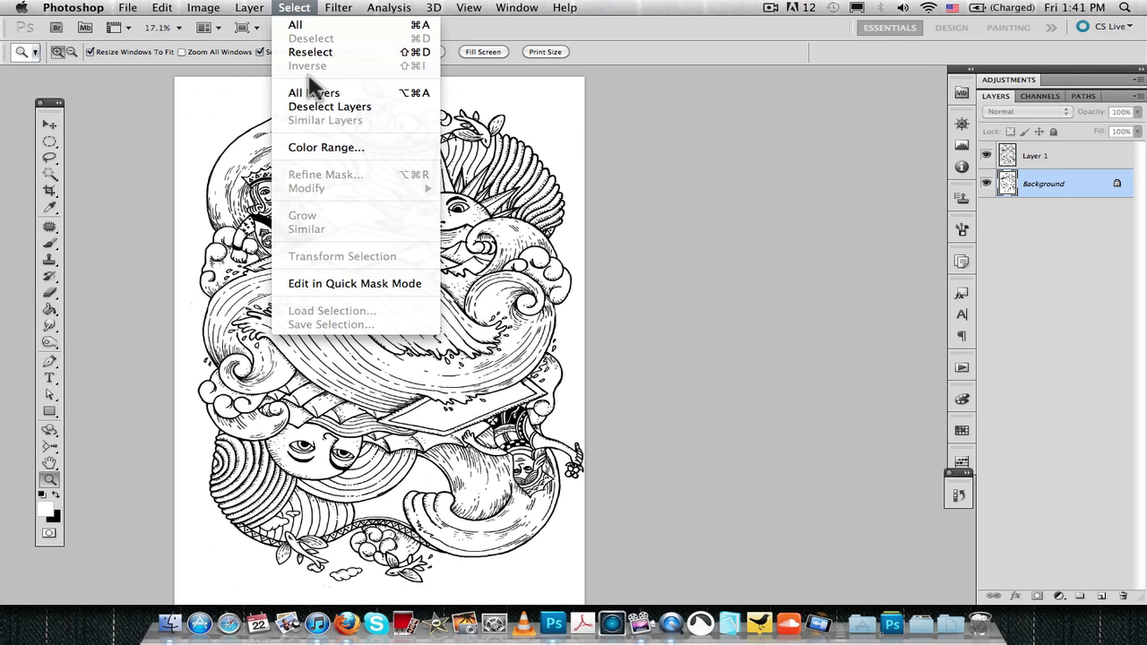
left_click(325, 27)
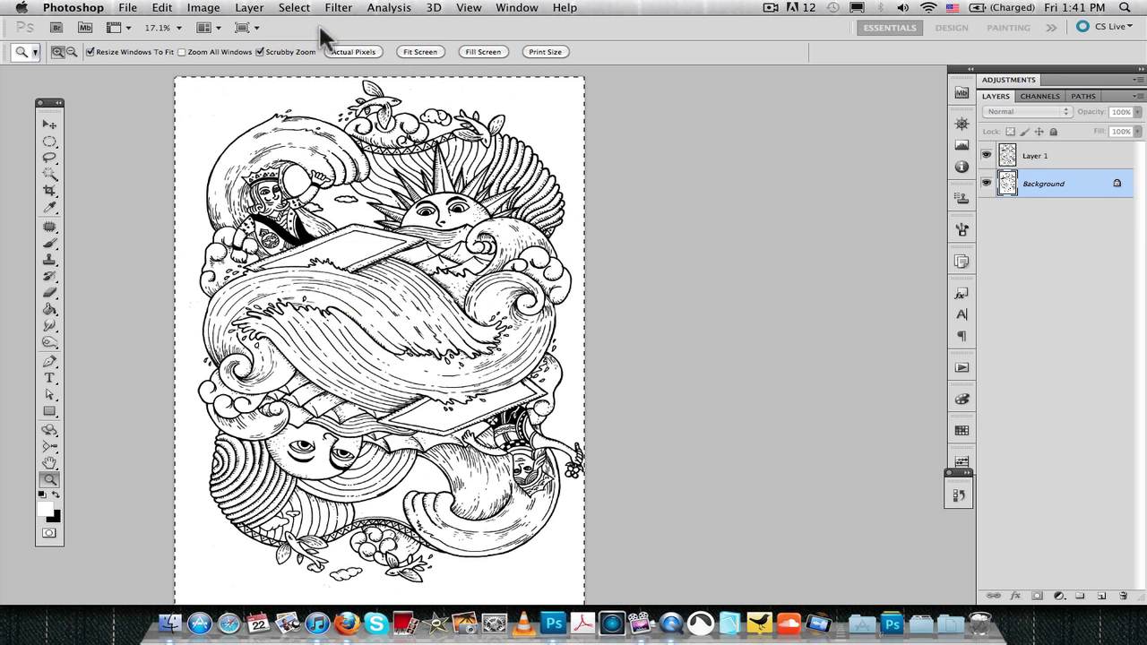
left_click(57, 496)
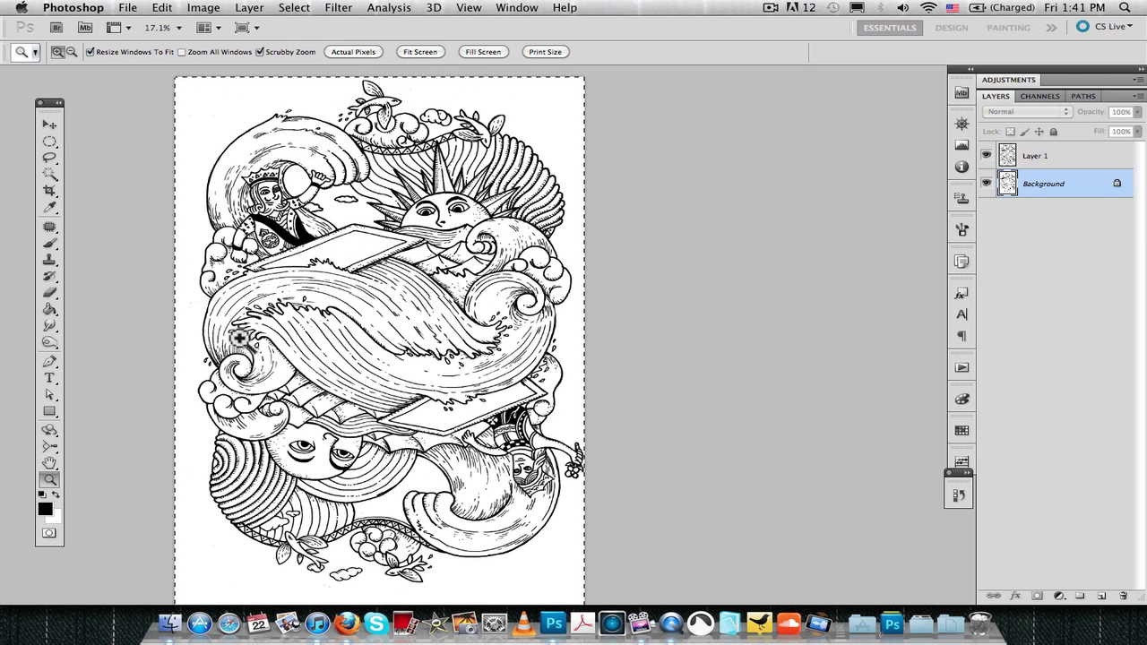
key("shift+BackSpace")
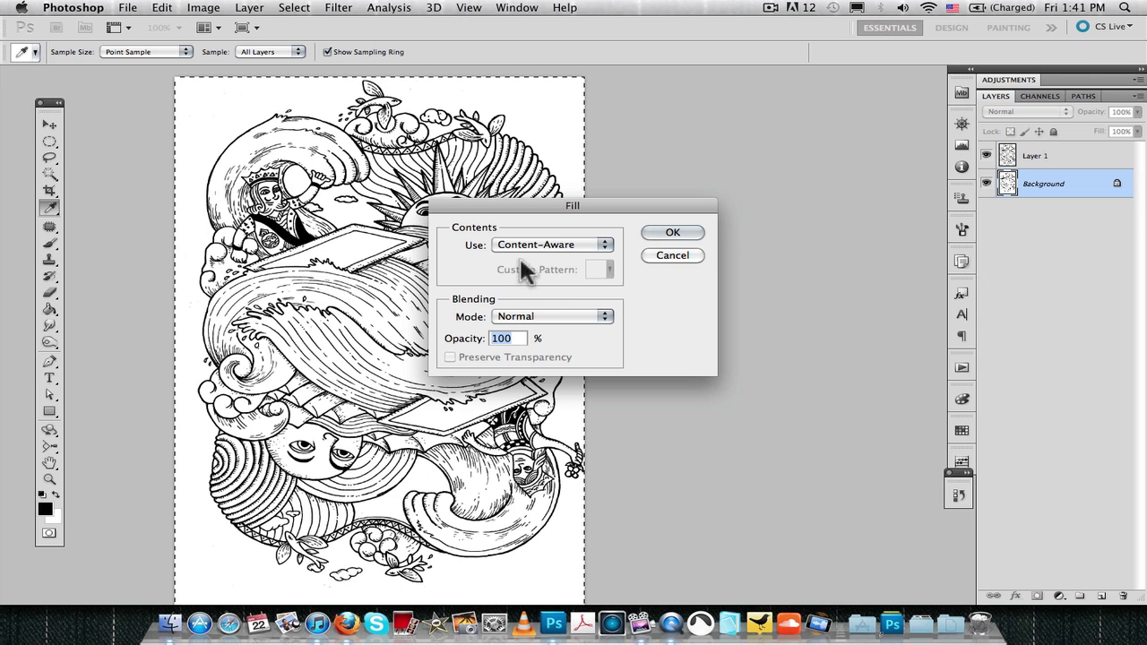
left_click(603, 245)
left_click(581, 211)
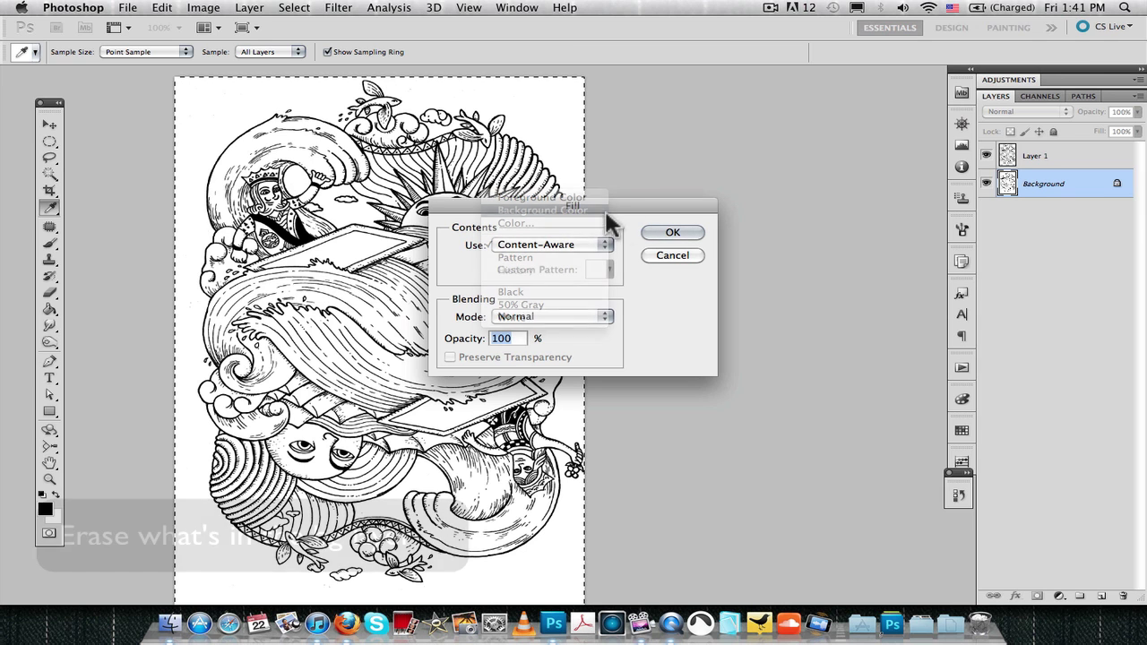
left_click(685, 227)
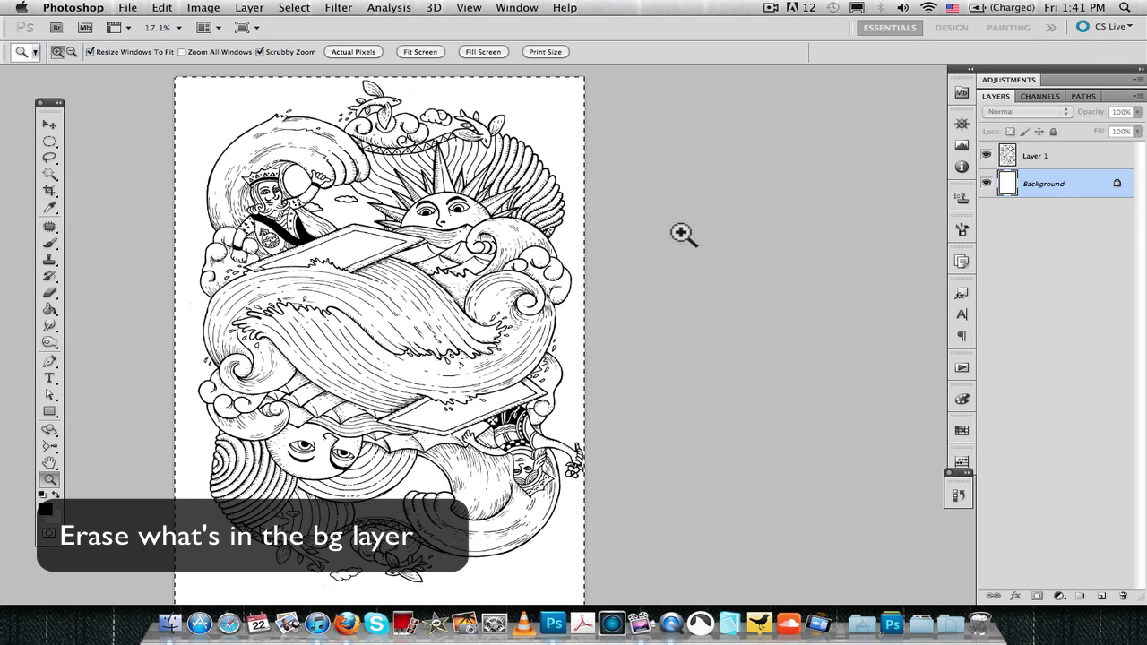
left_click(293, 8)
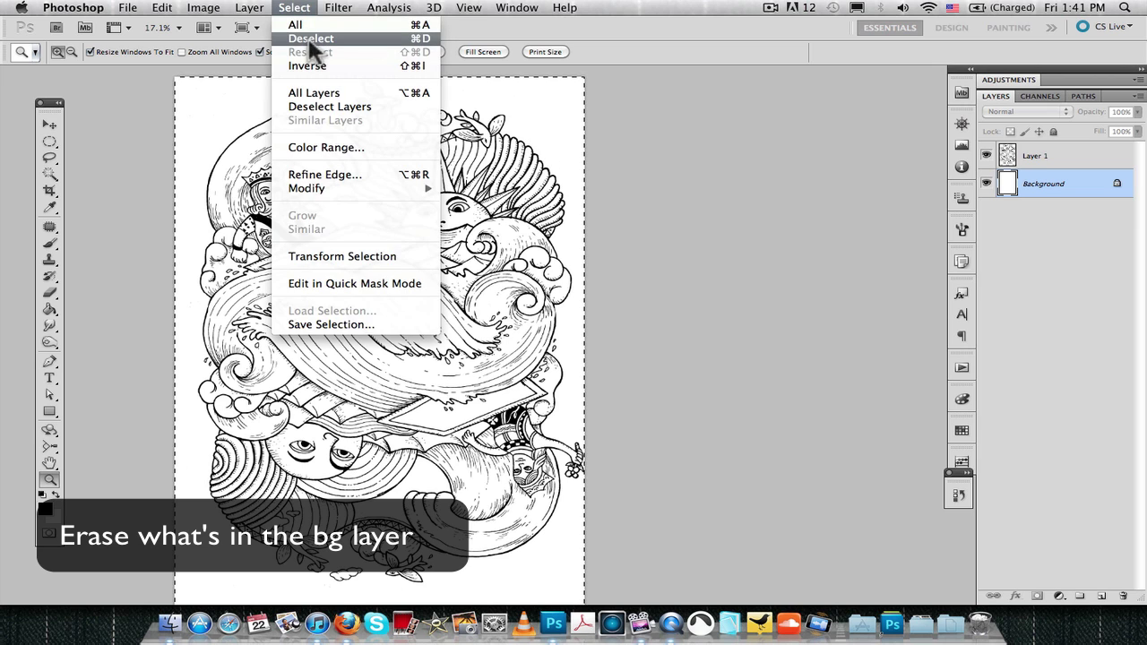
left_click(303, 38)
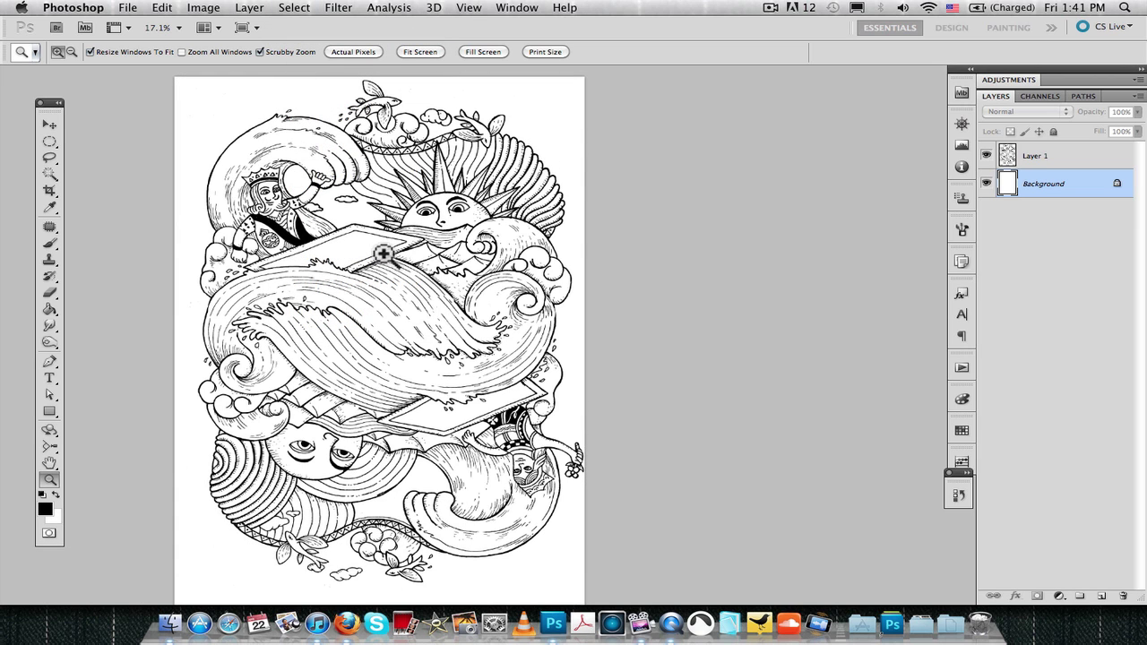
Rename Layer 1 to 'COLOR 1'.
left_click(1036, 162)
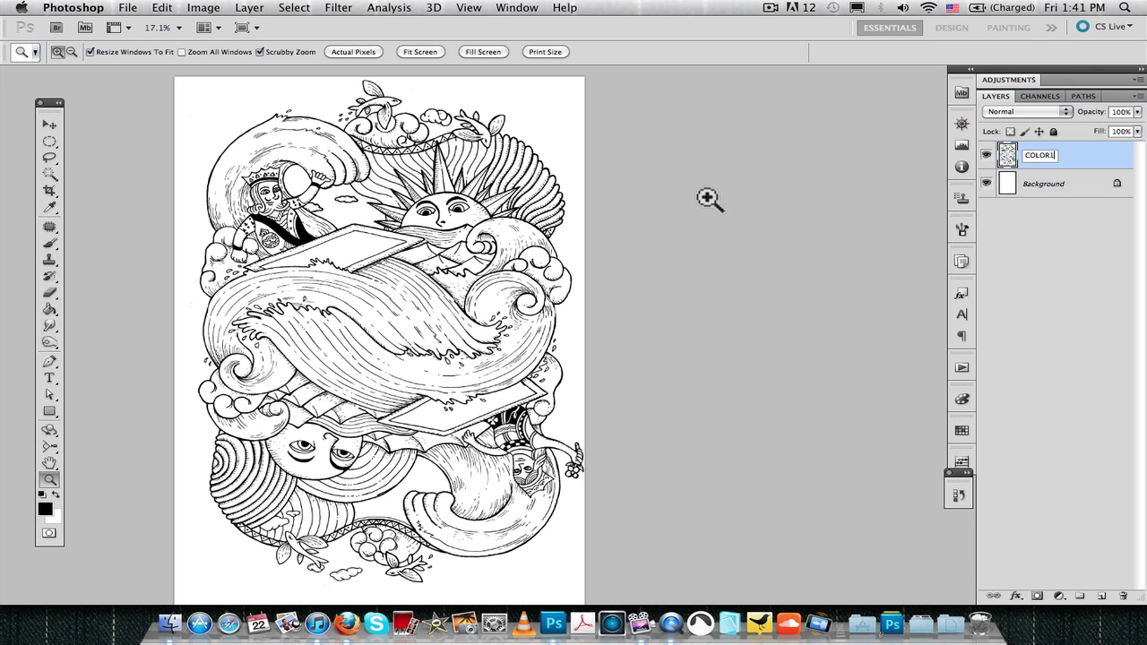
left_click(1078, 190)
left_click(1071, 160)
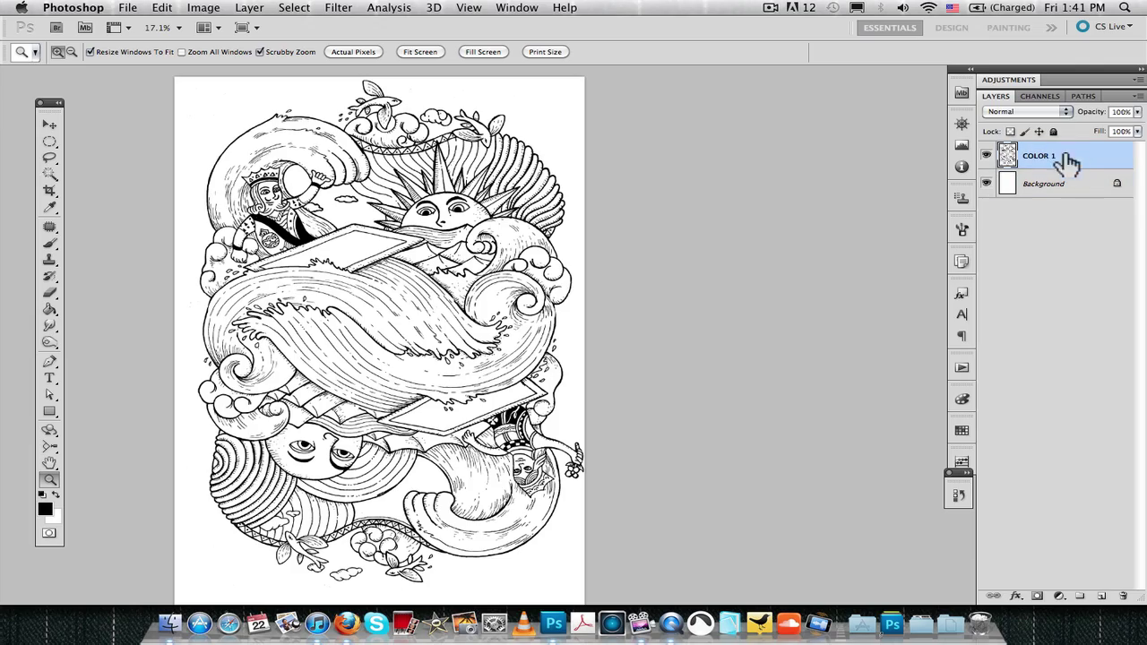
Add a Color Overlay layer effect to COLOR 1.
left_click_drag(439, 249, 520, 161)
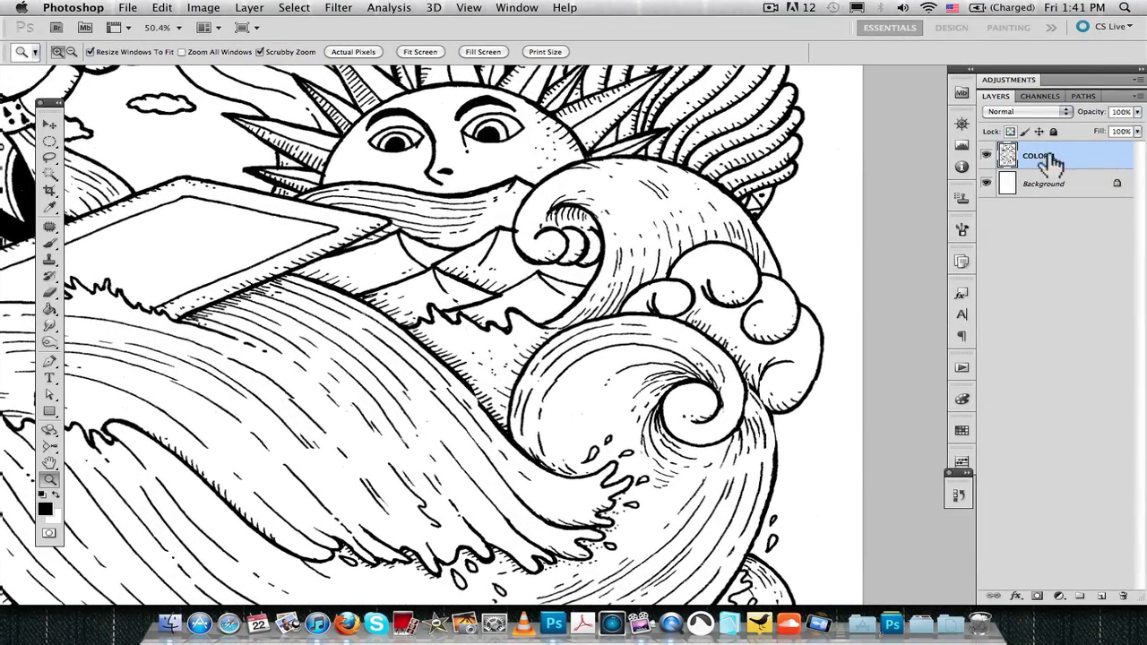
left_click(1017, 598)
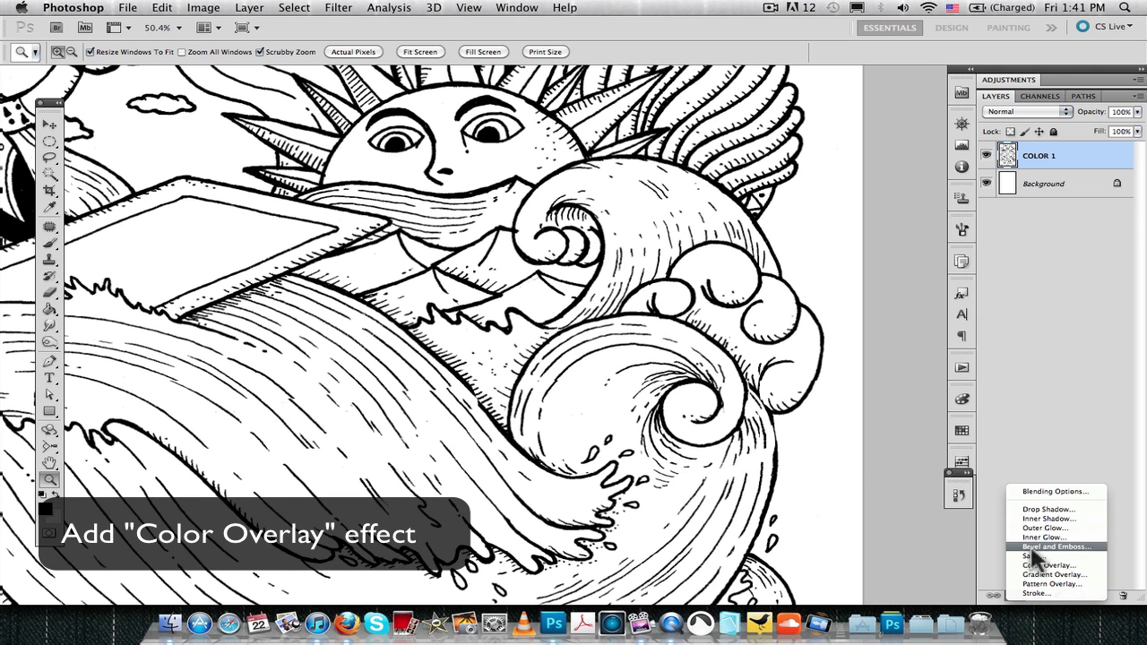
left_click(1045, 566)
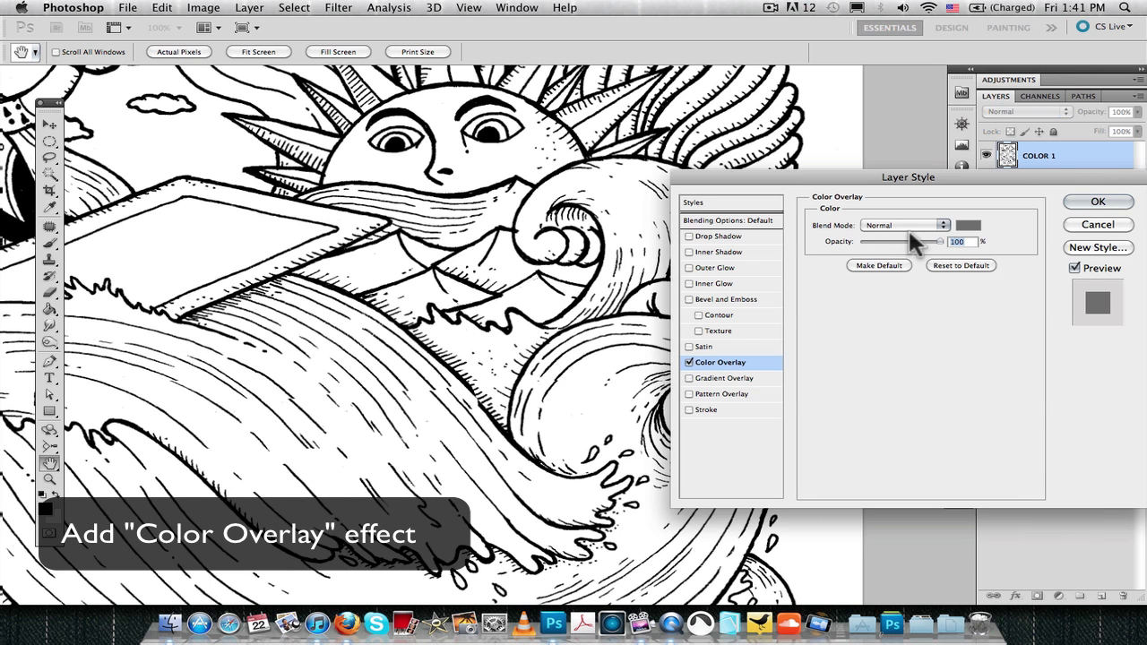
Cancel the Color Overlay and switch to RGB Color without flattening the layers.
left_click(1076, 225)
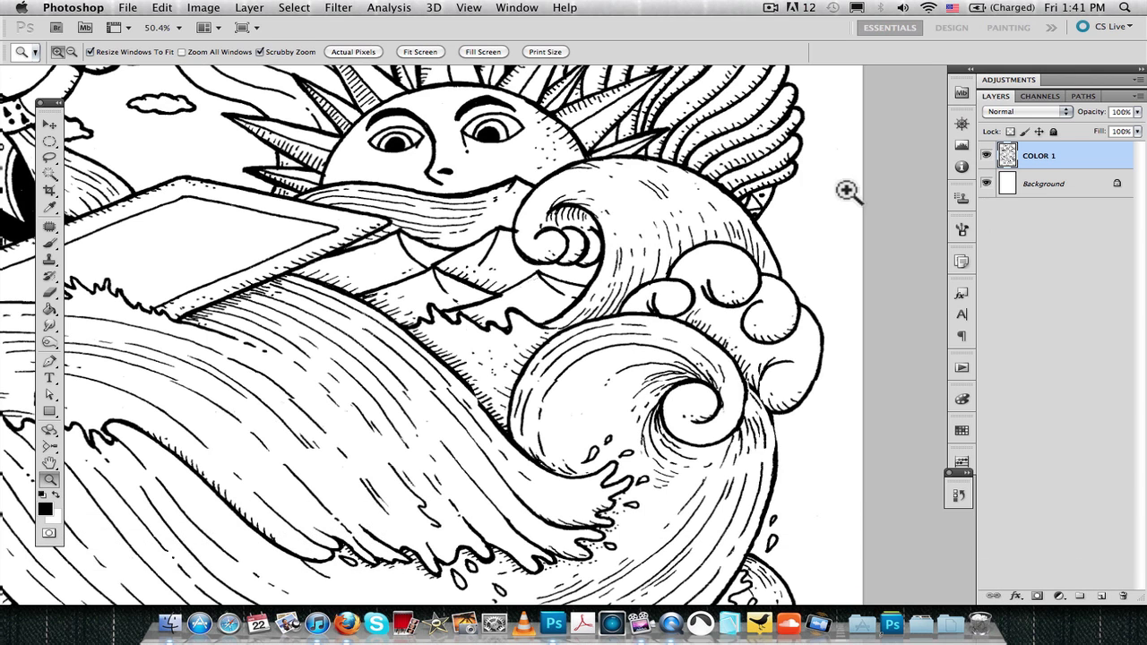
left_click(217, 7)
mouse_move(222, 25)
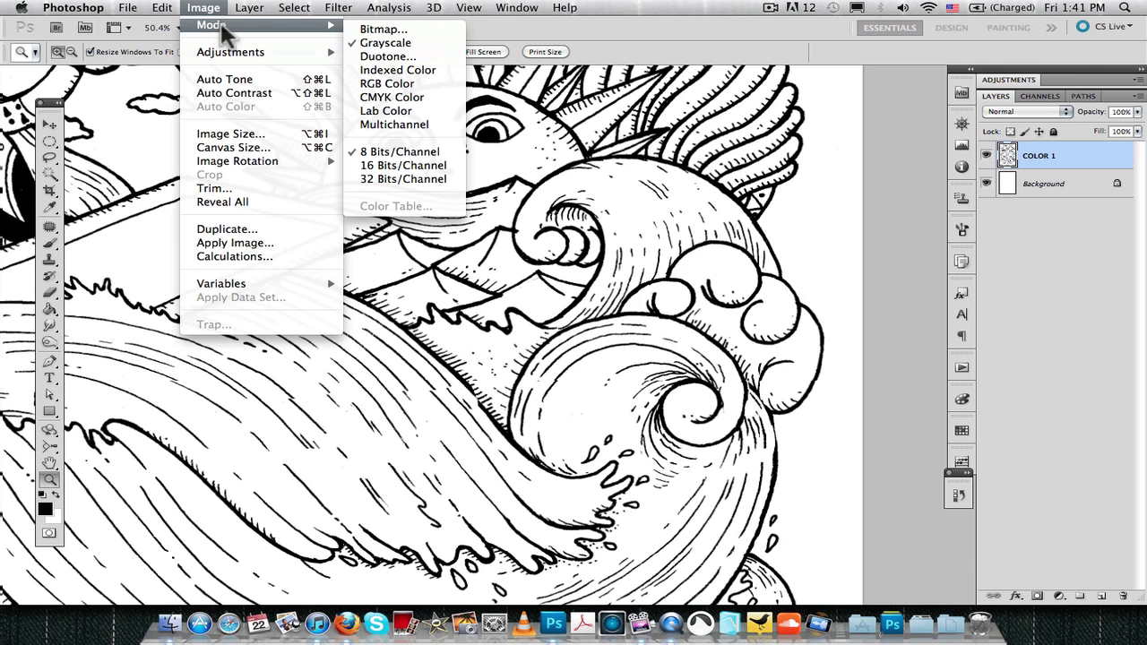
left_click(387, 83)
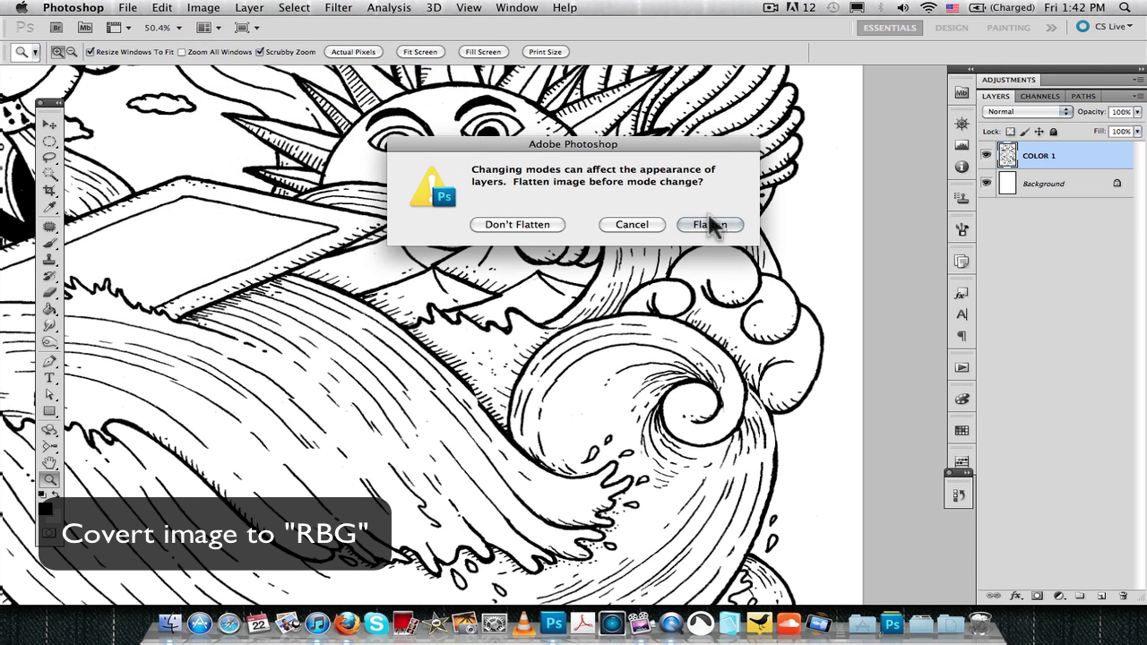
left_click(523, 226)
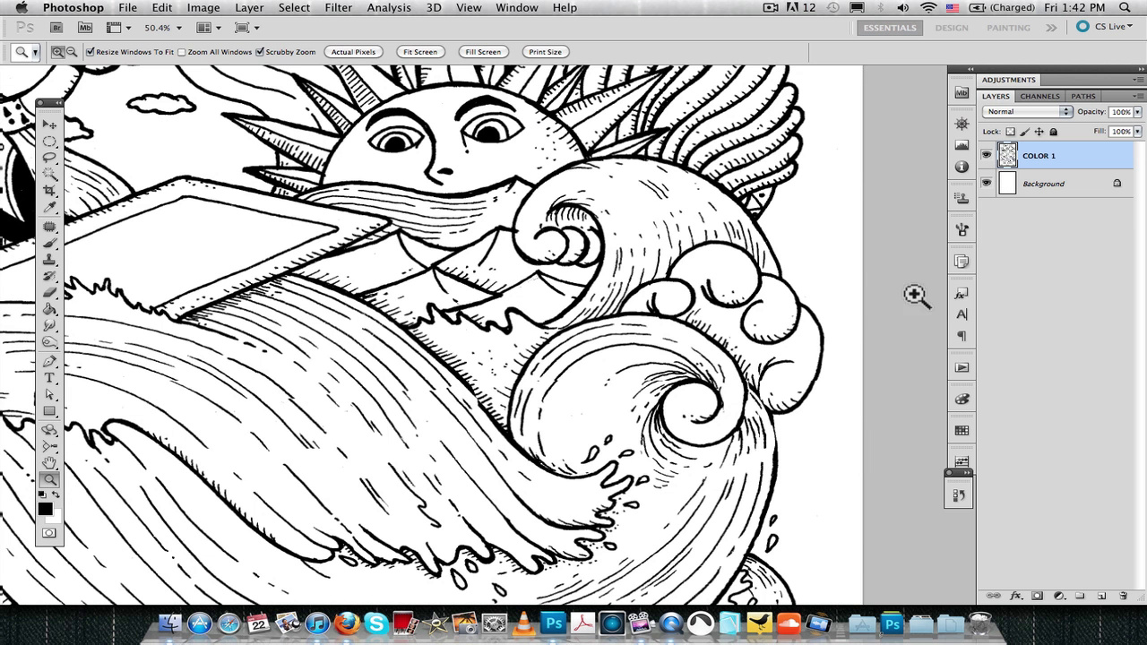
Apply a dark teal (#10515f) Color Overlay to the COLOR 1 line-art layer.
left_click(1015, 596)
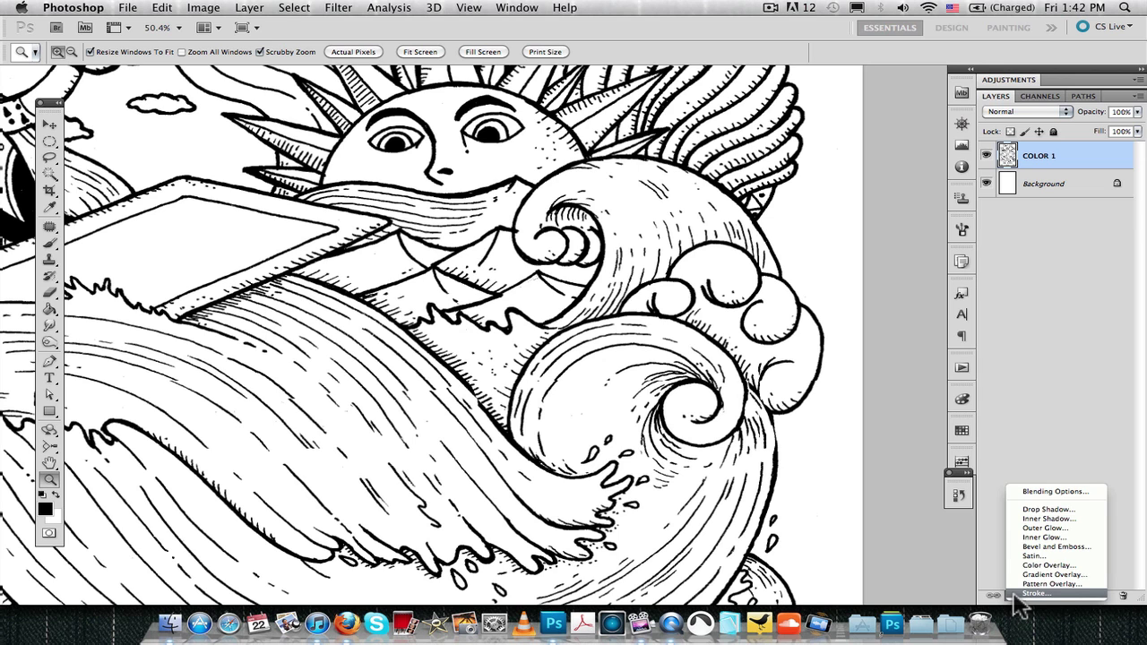
left_click(1031, 566)
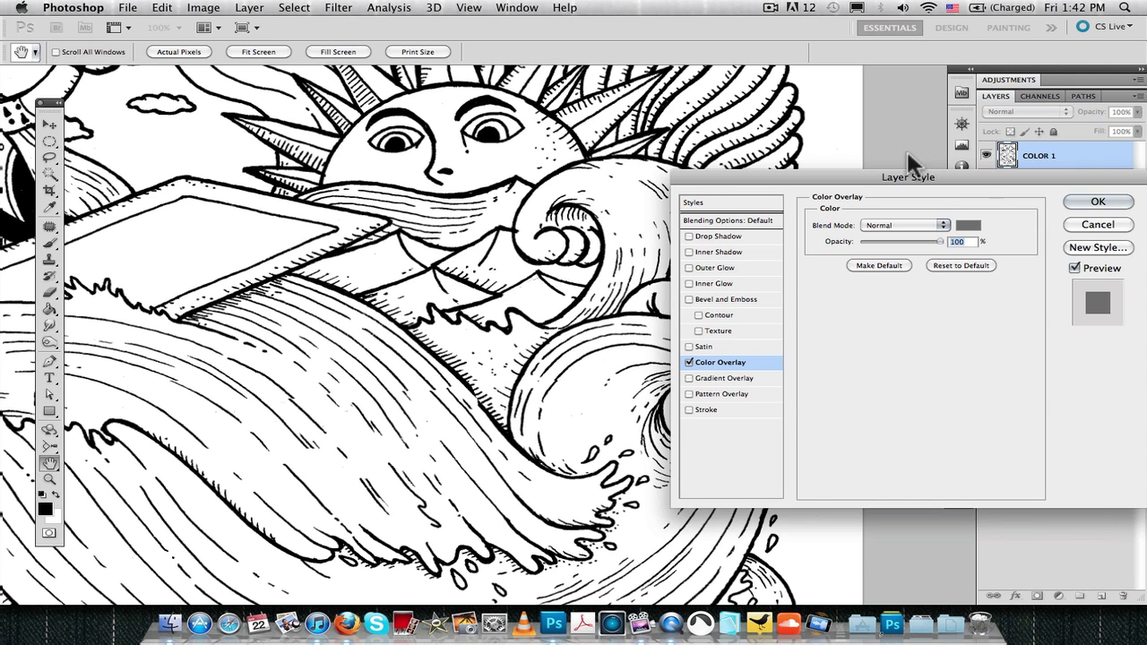
left_click(964, 225)
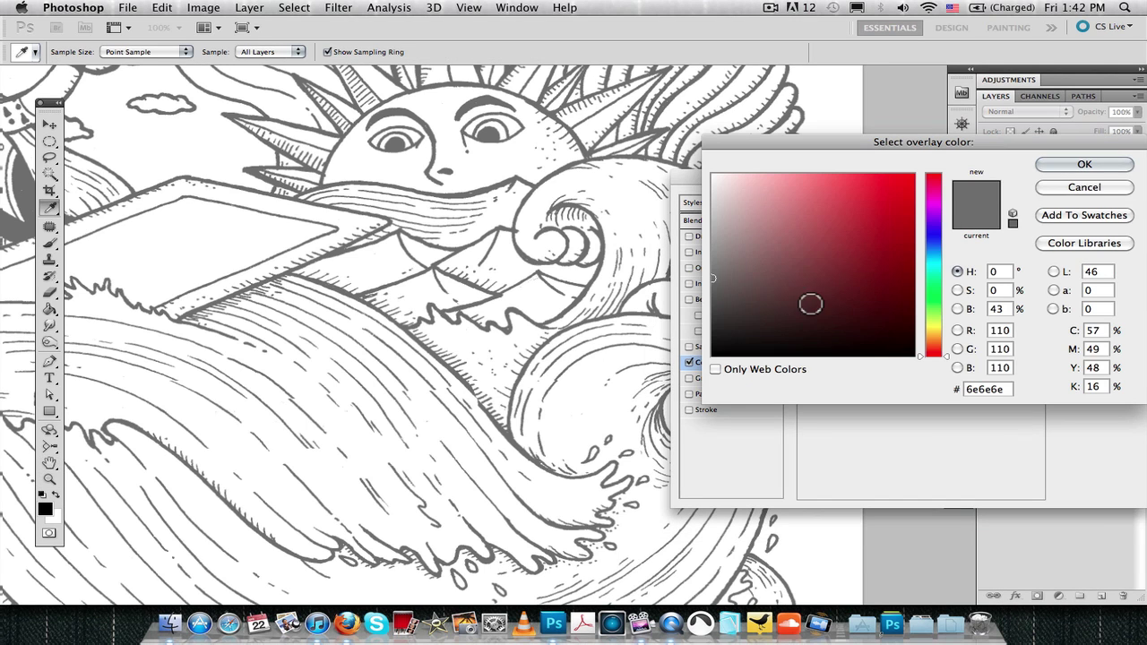
left_click_drag(810, 305, 843, 212)
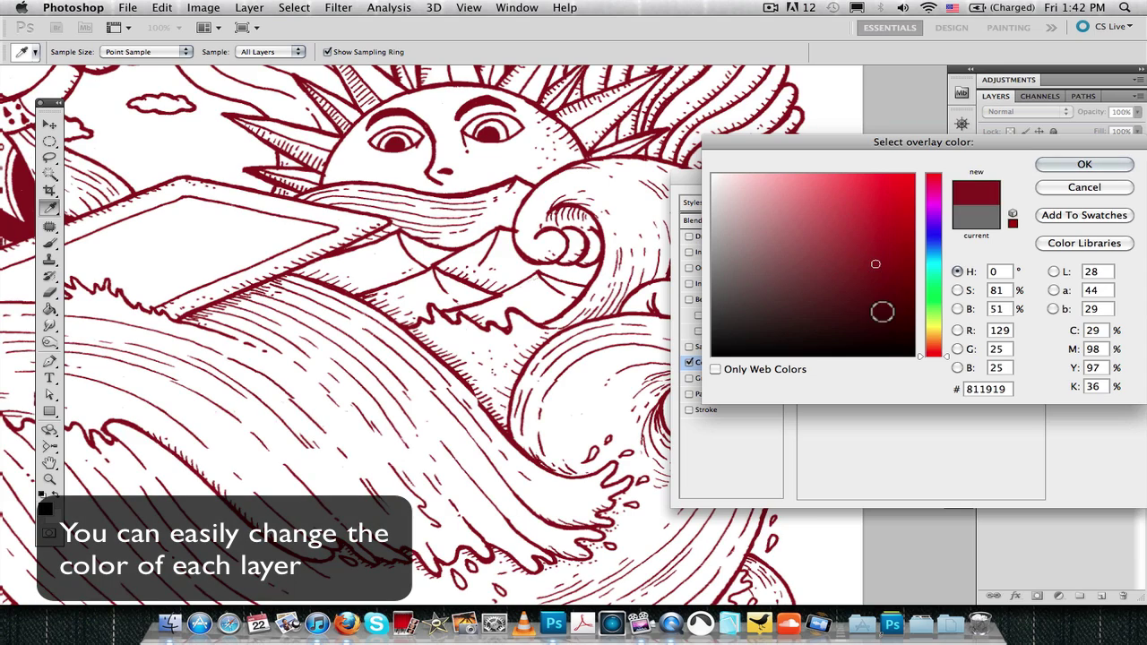
left_click(897, 200)
left_click(934, 259)
left_click_drag(830, 259, 871, 313)
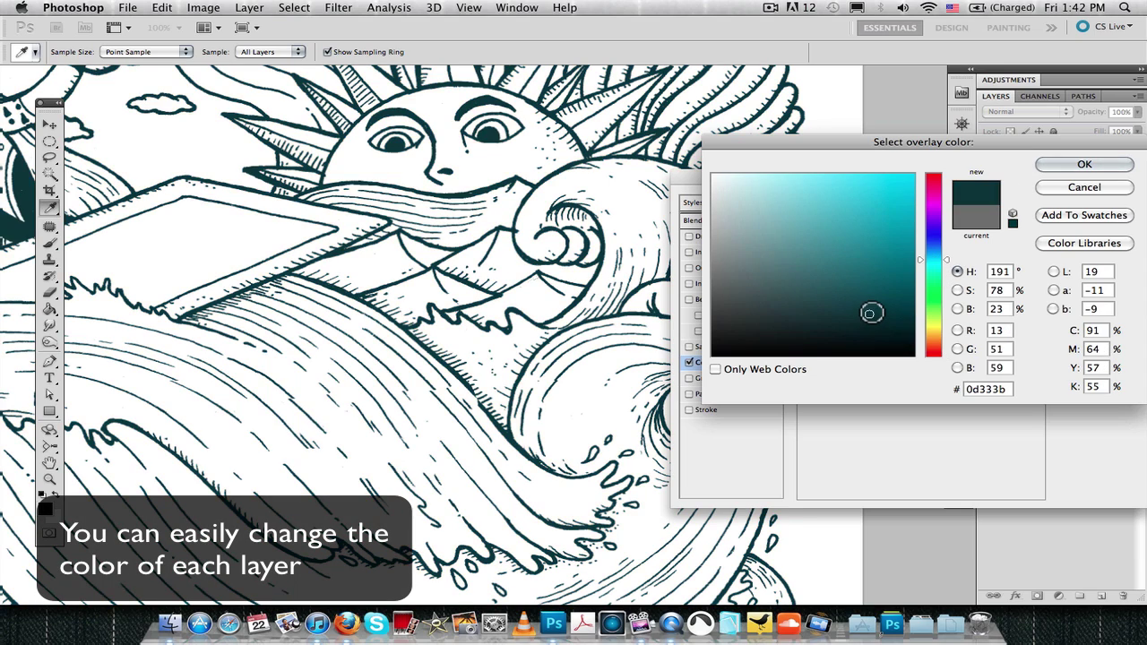
left_click(881, 287)
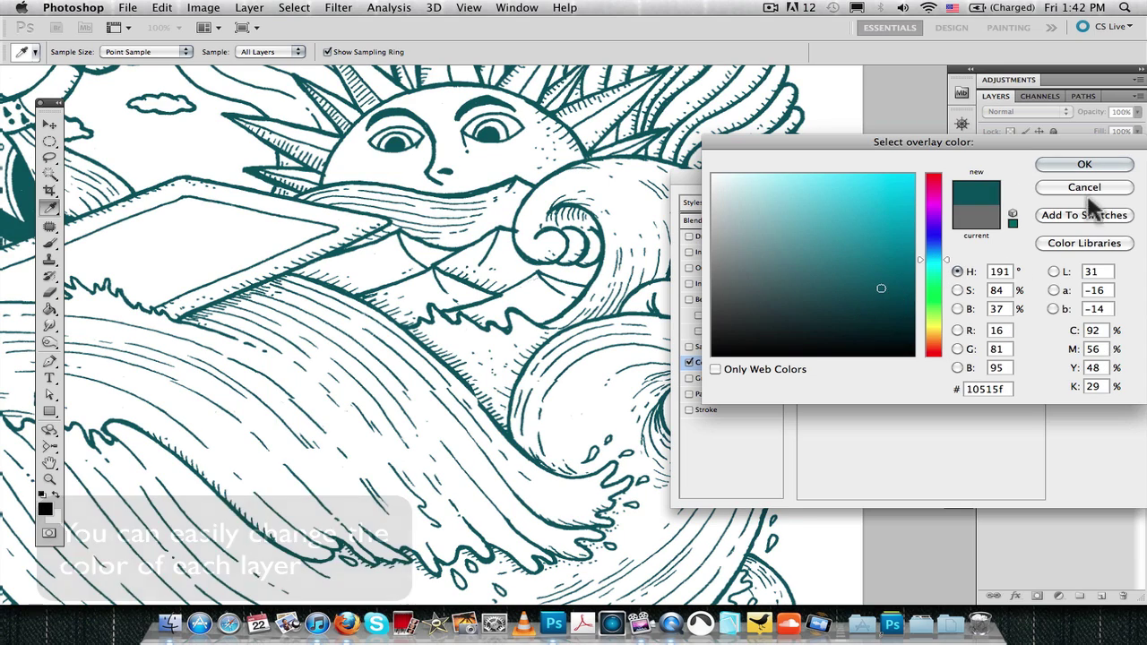
left_click_drag(881, 288, 882, 299)
left_click(1057, 163)
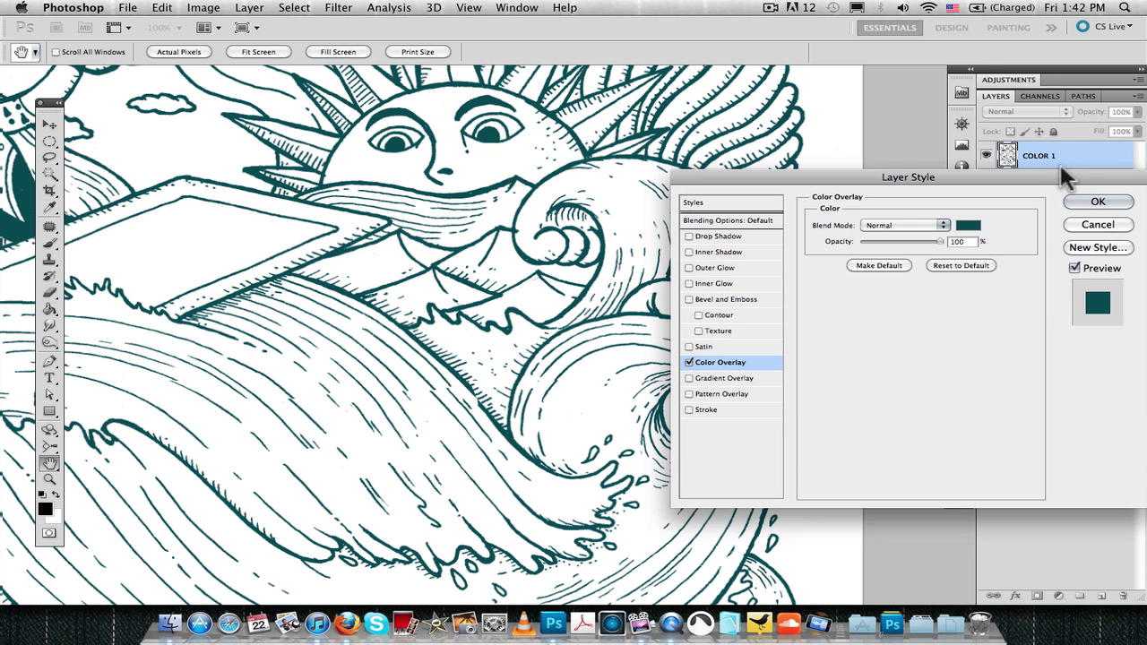
left_click(1095, 203)
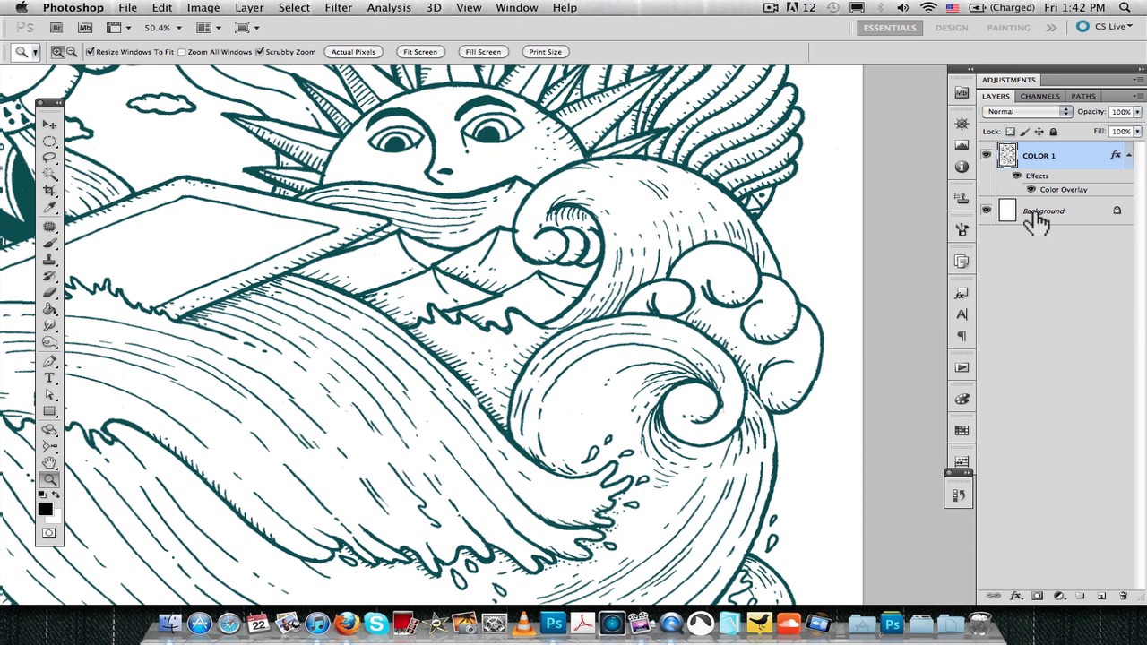
Create a new layer named COLOR 2 just above the Background layer.
left_click(1037, 215)
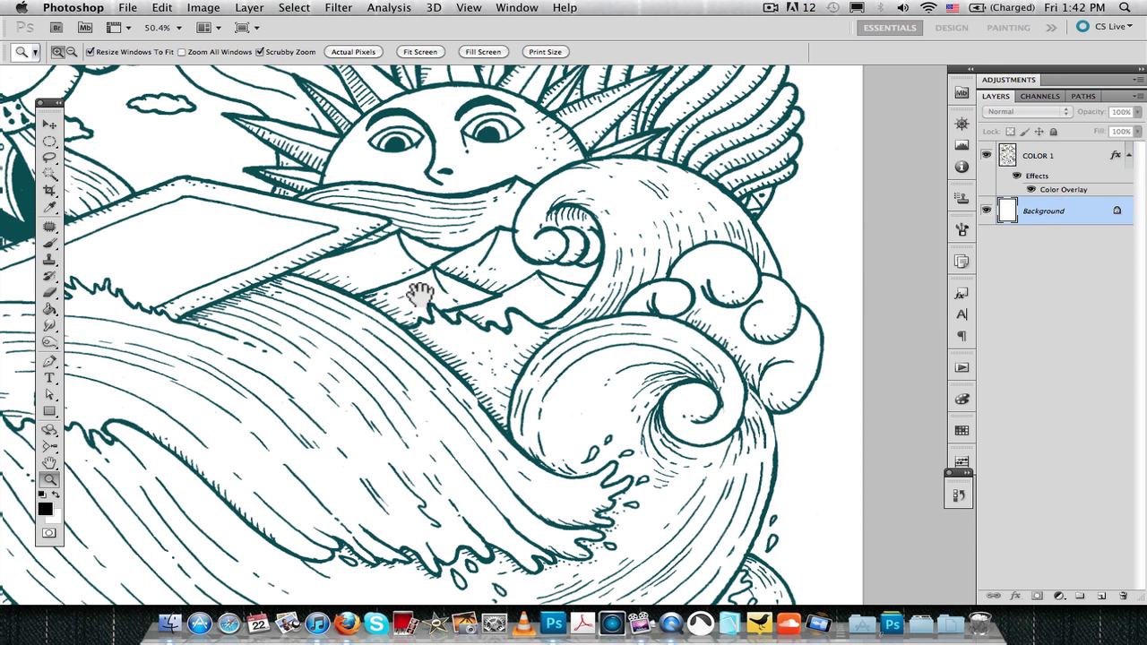
left_click_drag(419, 294, 591, 434)
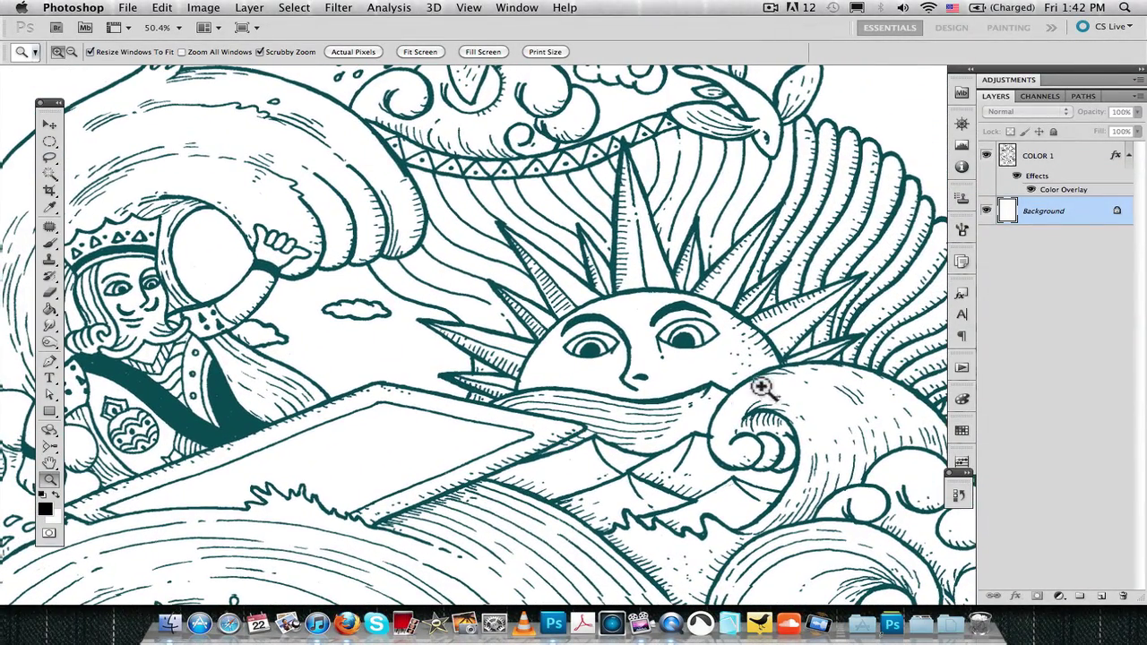
left_click(1102, 597)
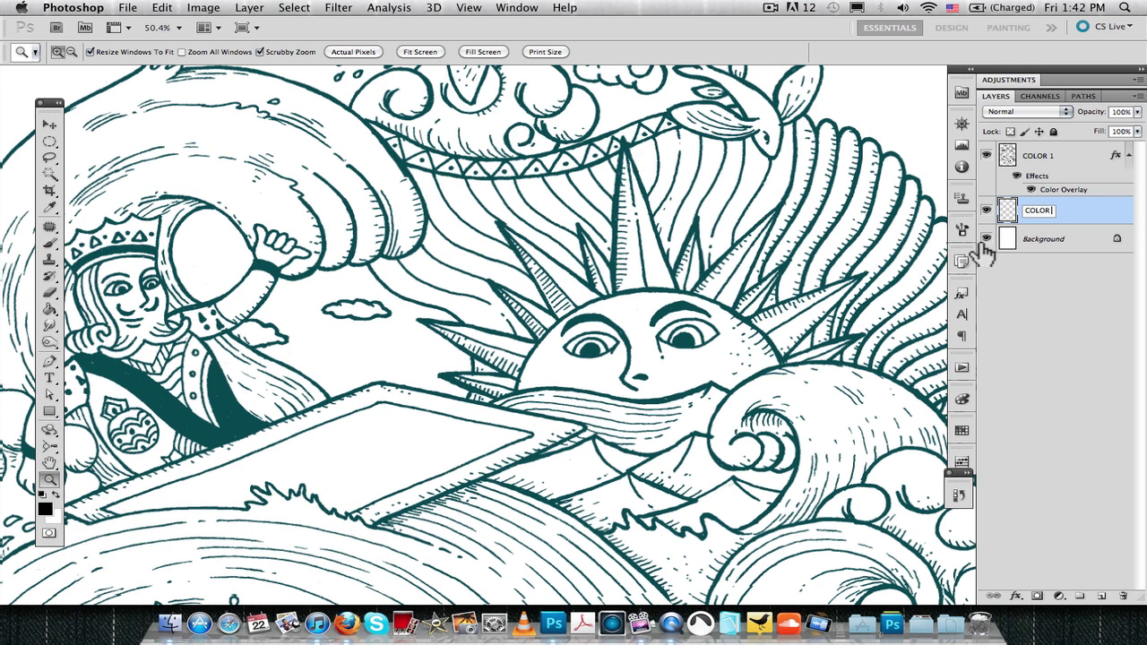
key("Return")
Give COLOR 2 a pale yellow (#ffe539) Color Overlay.
left_click(1017, 594)
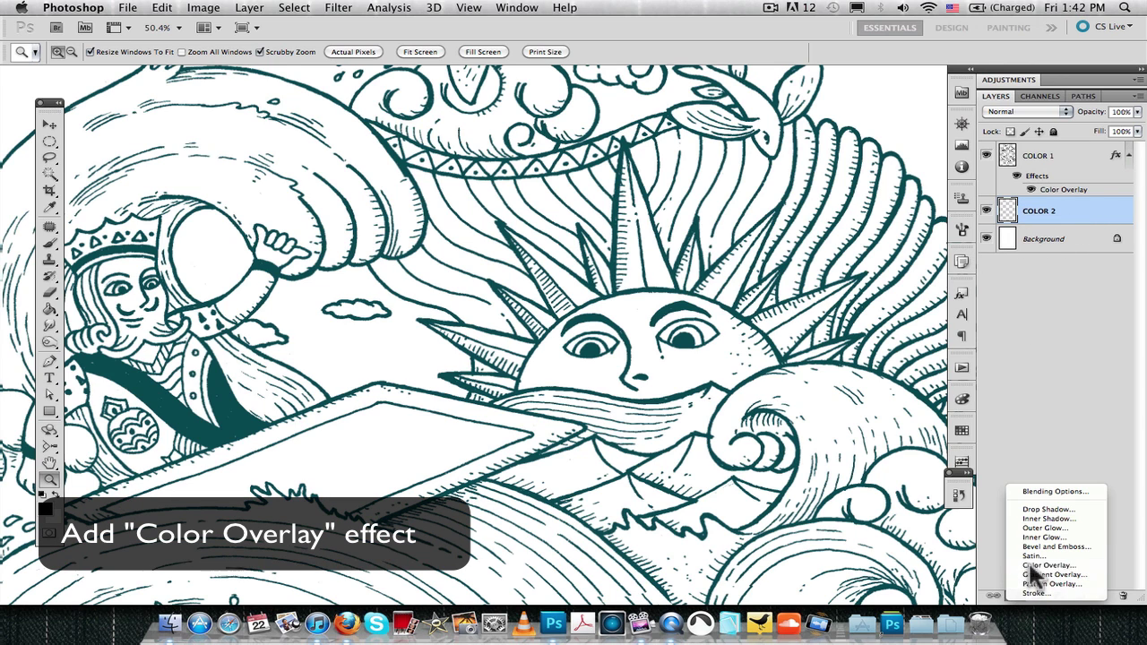
left_click(1031, 566)
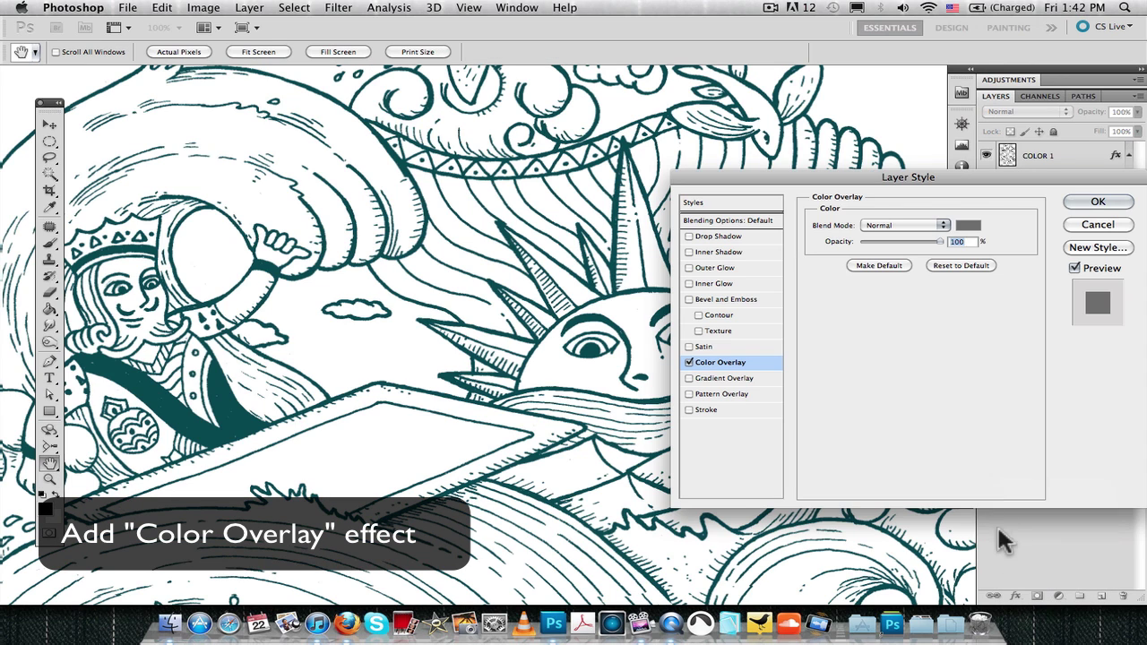
left_click(968, 227)
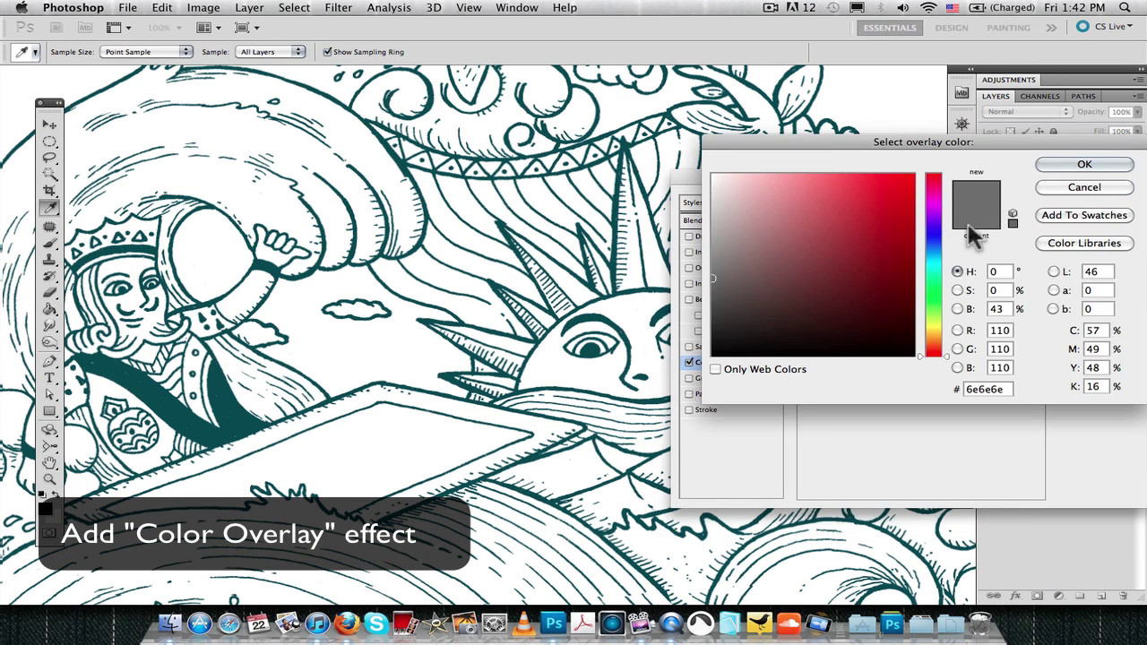
left_click(932, 332)
left_click_drag(798, 195, 869, 166)
left_click_drag(920, 330, 921, 328)
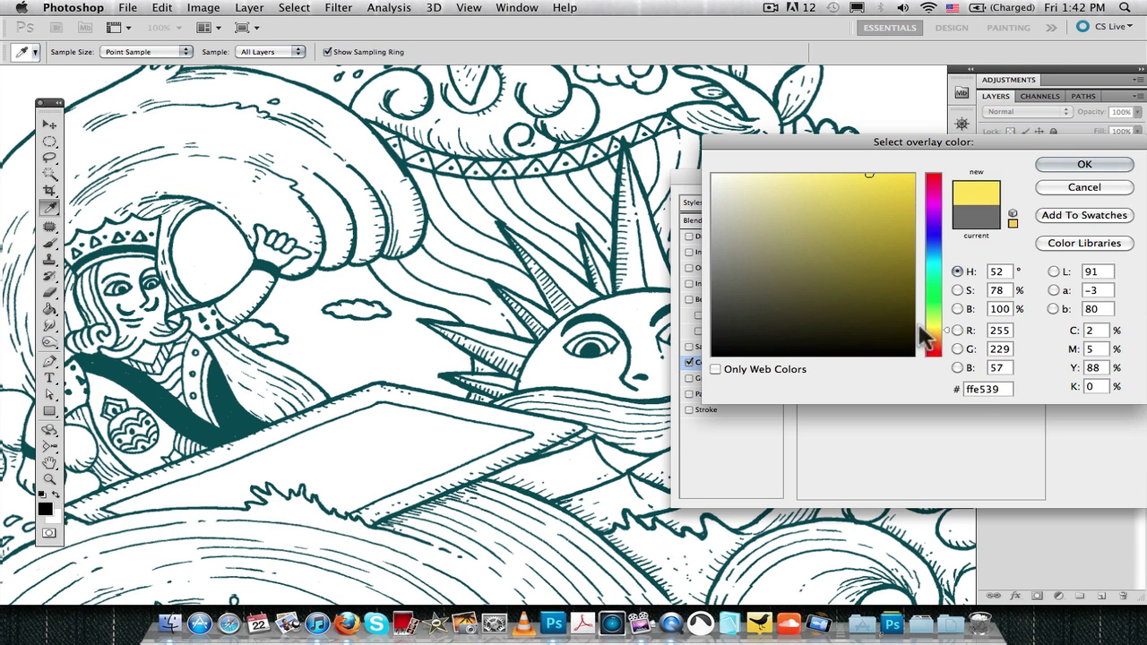
left_click_drag(822, 181, 811, 181)
left_click(1062, 167)
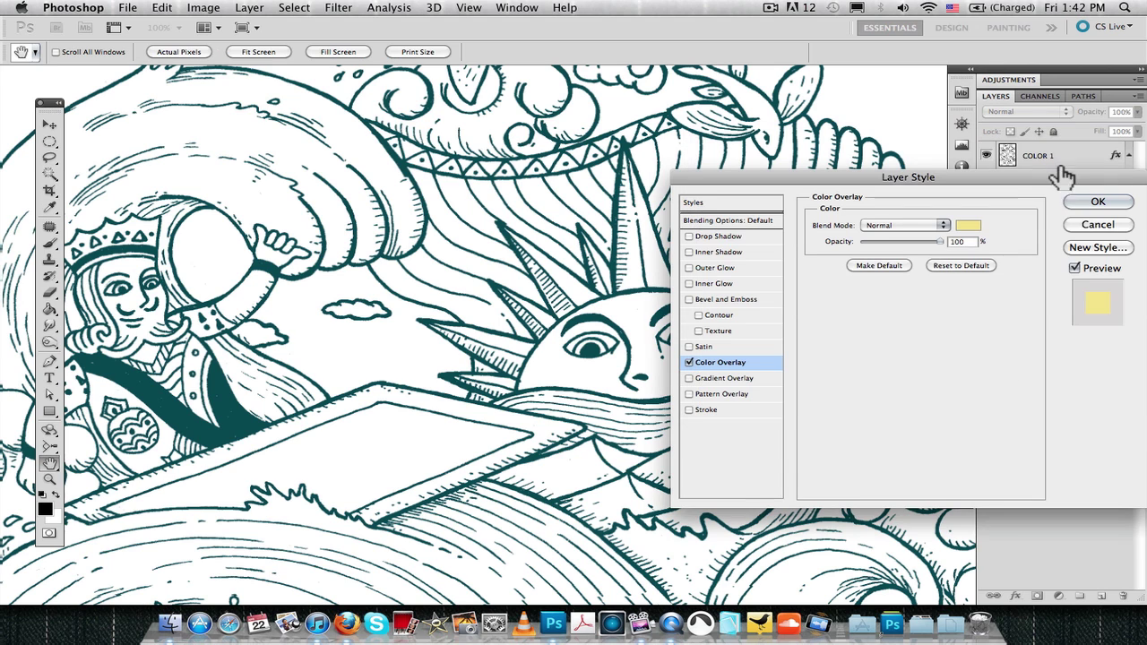
left_click(1095, 203)
left_click(53, 244)
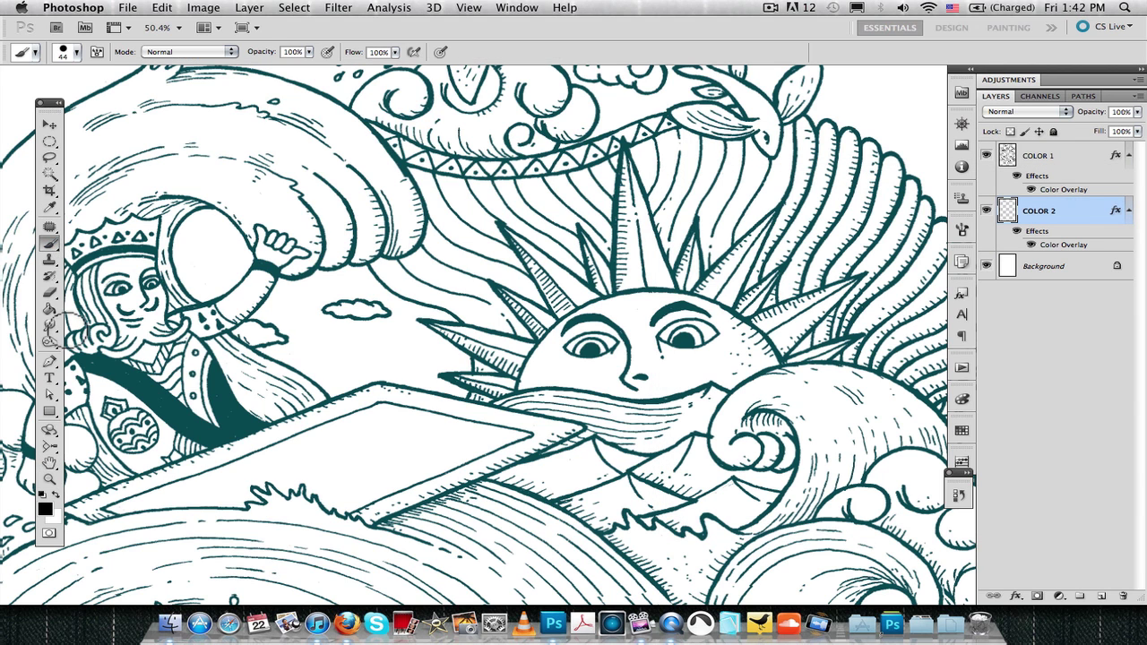
Keep black as the brush colour and paint over the sun's face on COLOR 2.
left_click(45, 507)
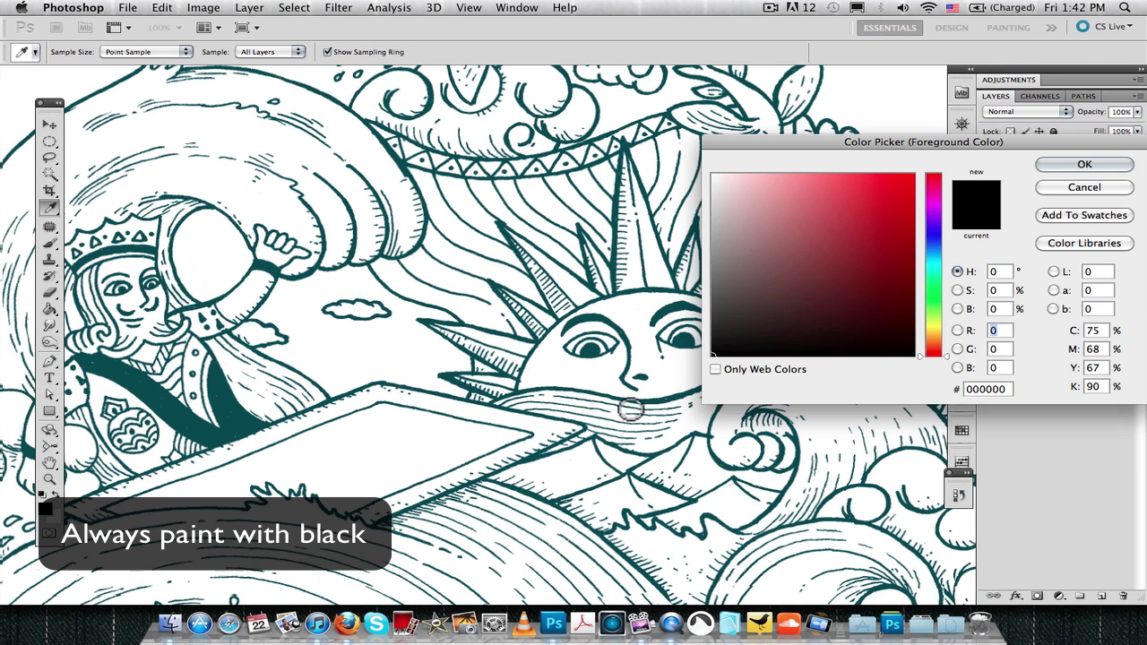
left_click(1044, 164)
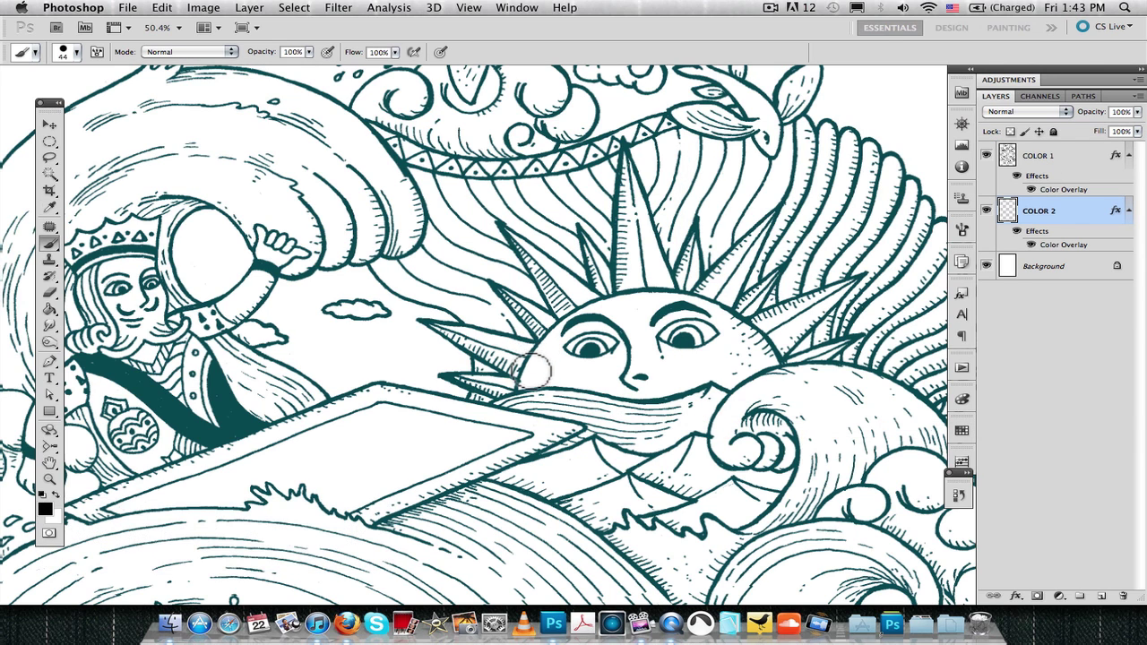
mouse_move(529, 376)
left_mouse_down()
mouse_move(560, 381)
mouse_move(543, 373)
mouse_move(550, 348)
mouse_move(542, 362)
mouse_move(555, 340)
mouse_move(544, 349)
mouse_move(594, 312)
mouse_move(629, 308)
mouse_move(552, 341)
mouse_move(583, 320)
mouse_move(554, 348)
mouse_move(588, 328)
mouse_move(625, 328)
mouse_move(592, 323)
mouse_move(630, 346)
mouse_move(579, 366)
mouse_move(557, 351)
mouse_move(577, 376)
mouse_move(557, 375)
mouse_move(600, 383)
mouse_move(587, 375)
mouse_move(645, 358)
mouse_move(633, 322)
mouse_move(599, 312)
mouse_move(638, 298)
mouse_move(669, 298)
mouse_move(672, 312)
mouse_move(643, 335)
mouse_move(679, 317)
mouse_move(722, 321)
mouse_move(679, 297)
mouse_move(713, 305)
mouse_move(737, 336)
mouse_move(651, 346)
mouse_move(704, 349)
mouse_move(660, 352)
mouse_move(612, 386)
mouse_move(727, 380)
mouse_move(752, 346)
left_mouse_up()
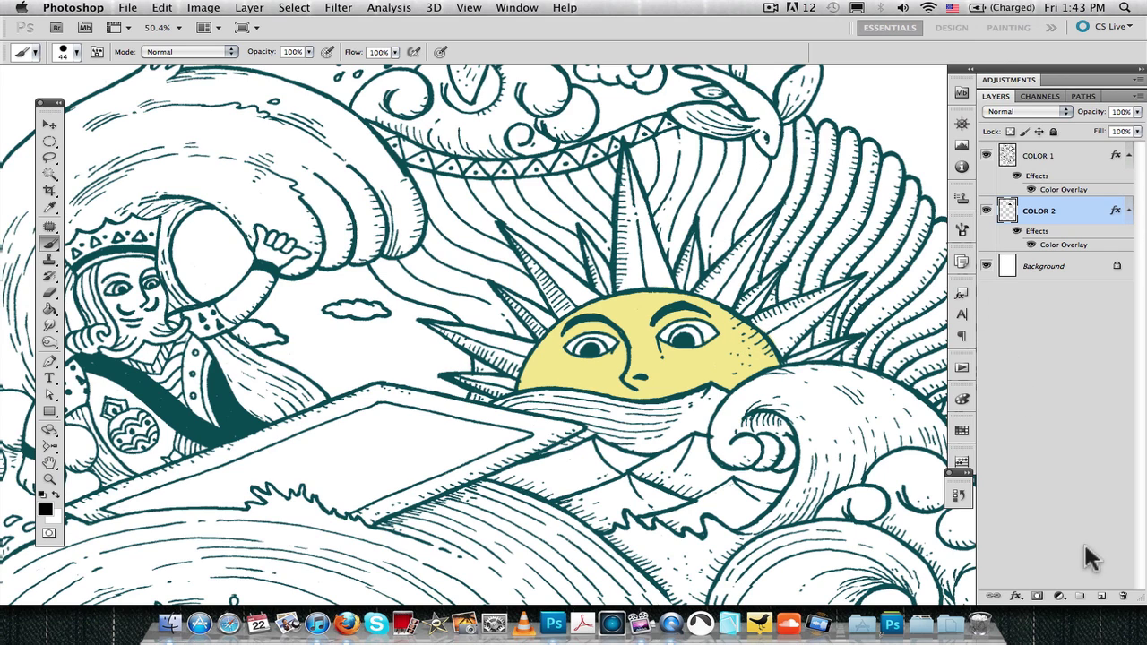
Add a new layer named COLOR 3 above COLOR 2.
left_click(1100, 597)
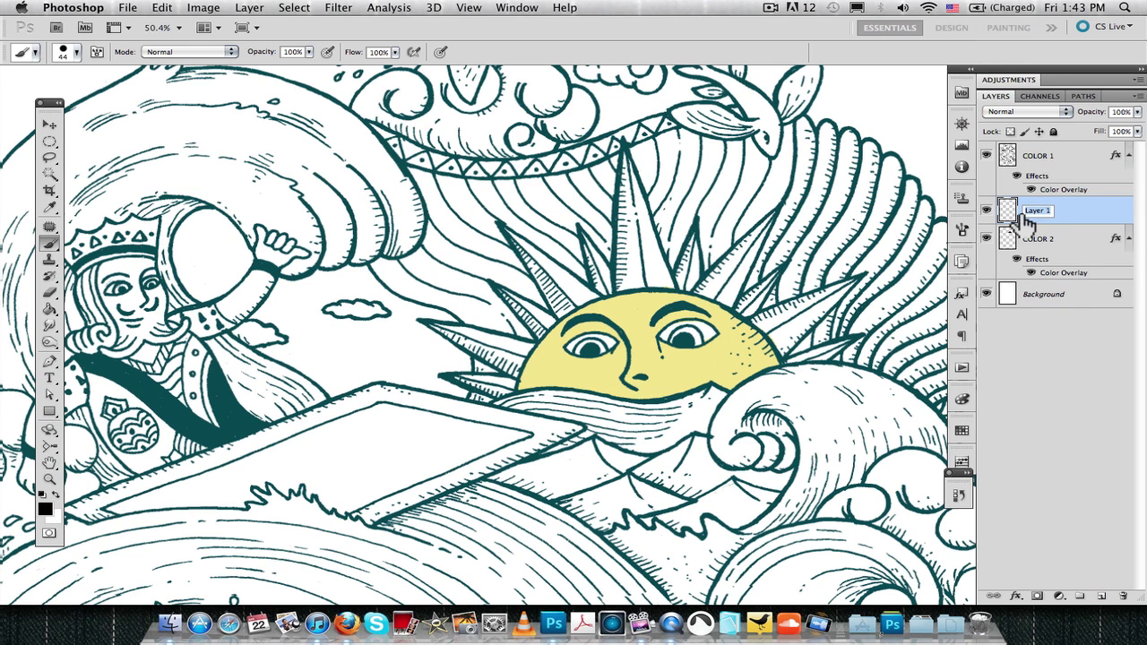
type("COLOR")
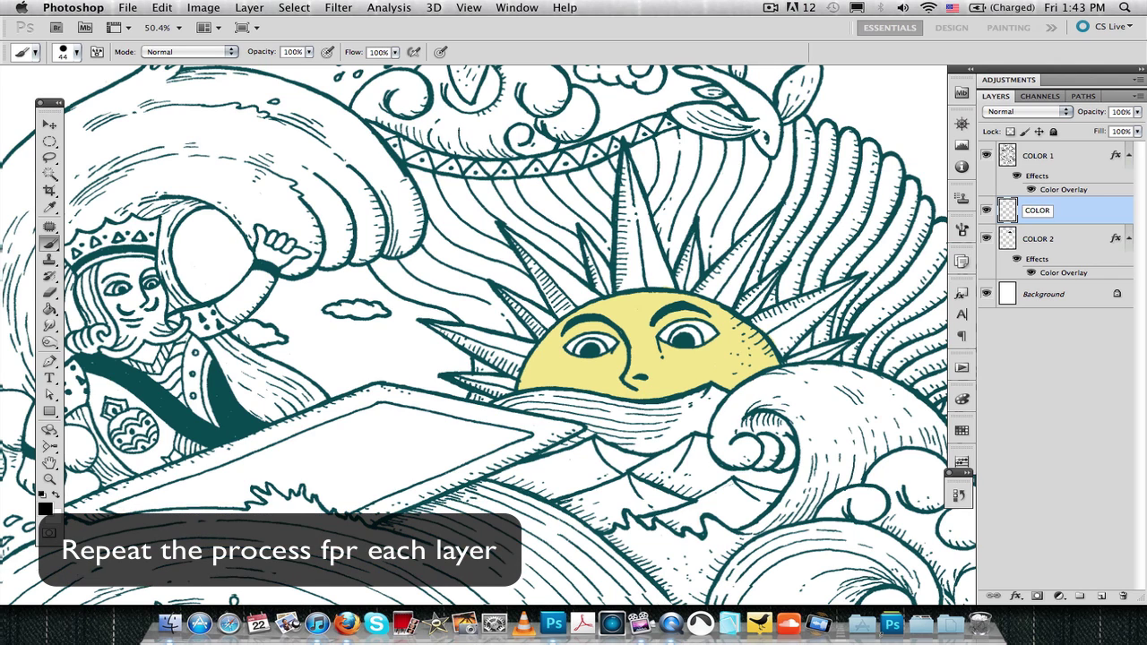
type(" 3")
left_click(1102, 220)
Choose a light cyan (a9d3d5) colour for a Color Overlay on COLOR 3.
left_click(1017, 596)
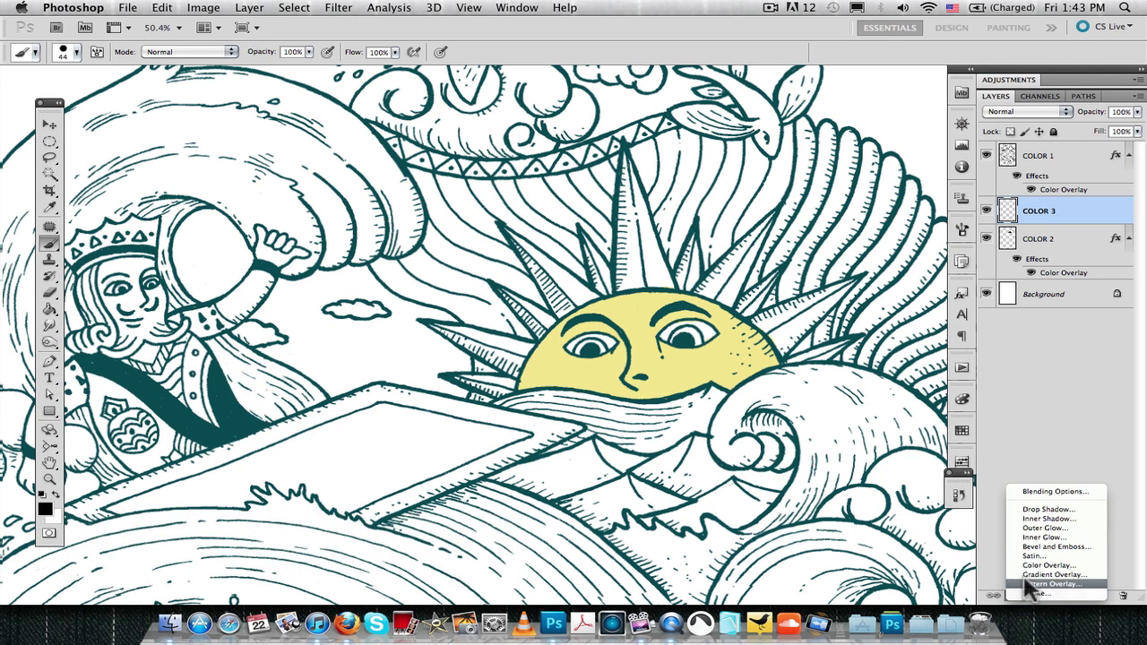
left_click(1044, 566)
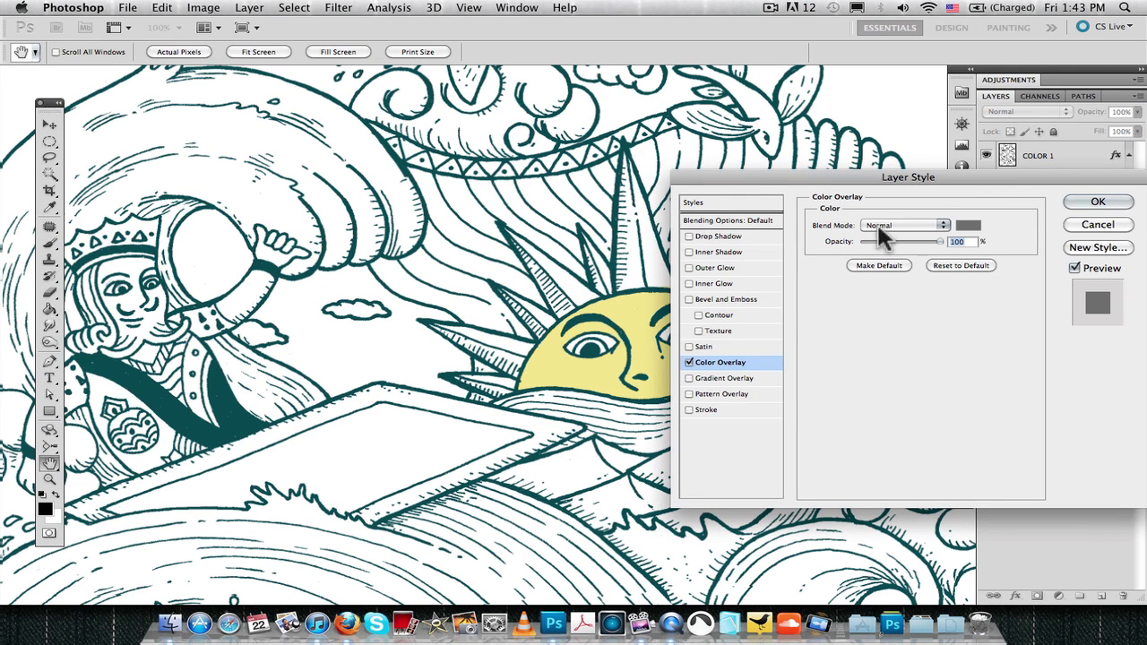
left_click(970, 227)
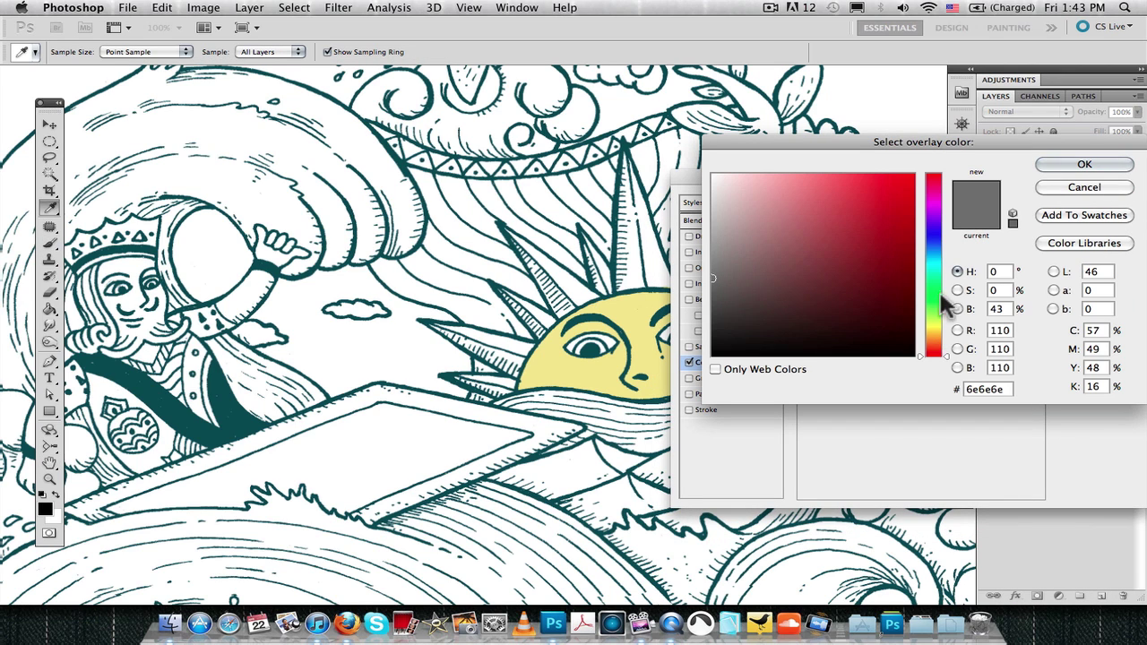
left_click(934, 264)
left_click_drag(771, 201, 754, 203)
Apply the light cyan overlay and paint the band below the sun's face on COLOR 3.
left_click(1054, 164)
left_click(1094, 194)
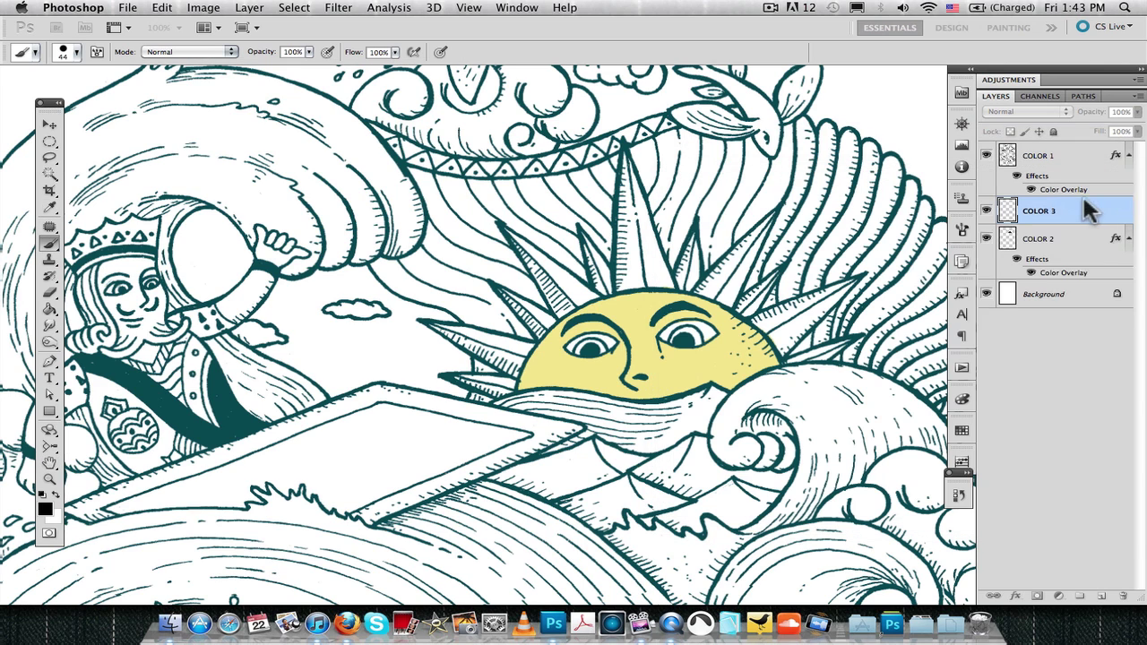
mouse_move(498, 405)
left_mouse_down()
mouse_move(580, 400)
mouse_move(604, 408)
mouse_move(510, 405)
mouse_move(597, 418)
mouse_move(619, 411)
mouse_move(585, 398)
mouse_move(651, 410)
mouse_move(722, 396)
mouse_move(602, 420)
left_mouse_up()
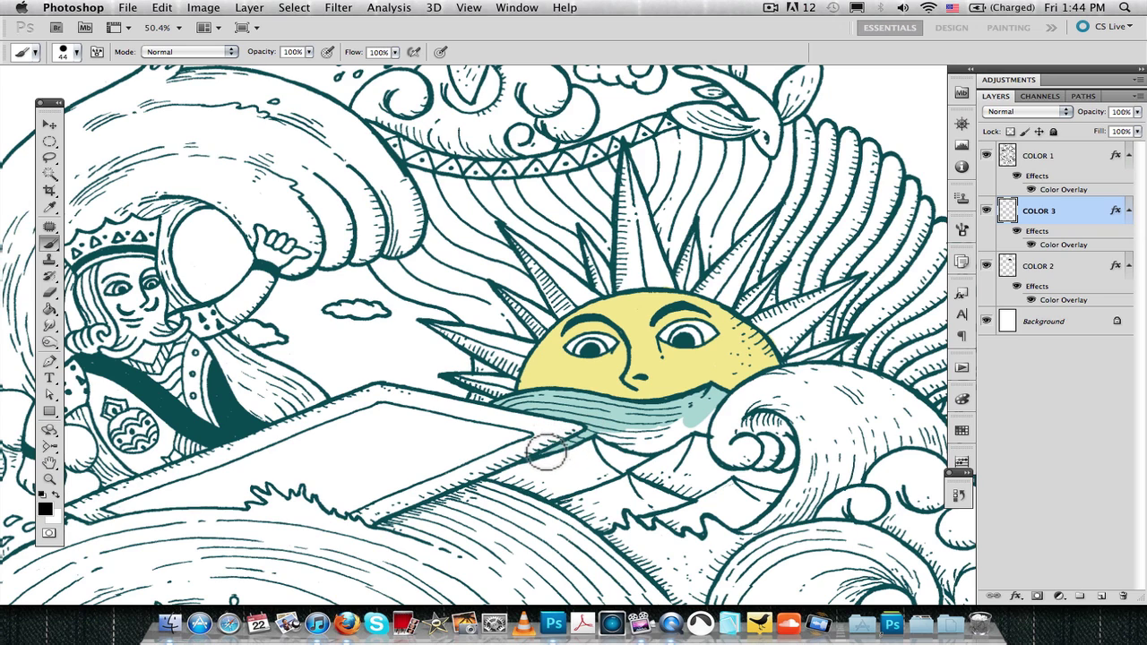
mouse_move(600, 433)
left_mouse_down()
mouse_move(650, 432)
mouse_move(635, 444)
mouse_move(647, 447)
mouse_move(678, 426)
mouse_move(671, 420)
mouse_move(685, 424)
mouse_move(671, 438)
mouse_move(707, 414)
left_mouse_up()
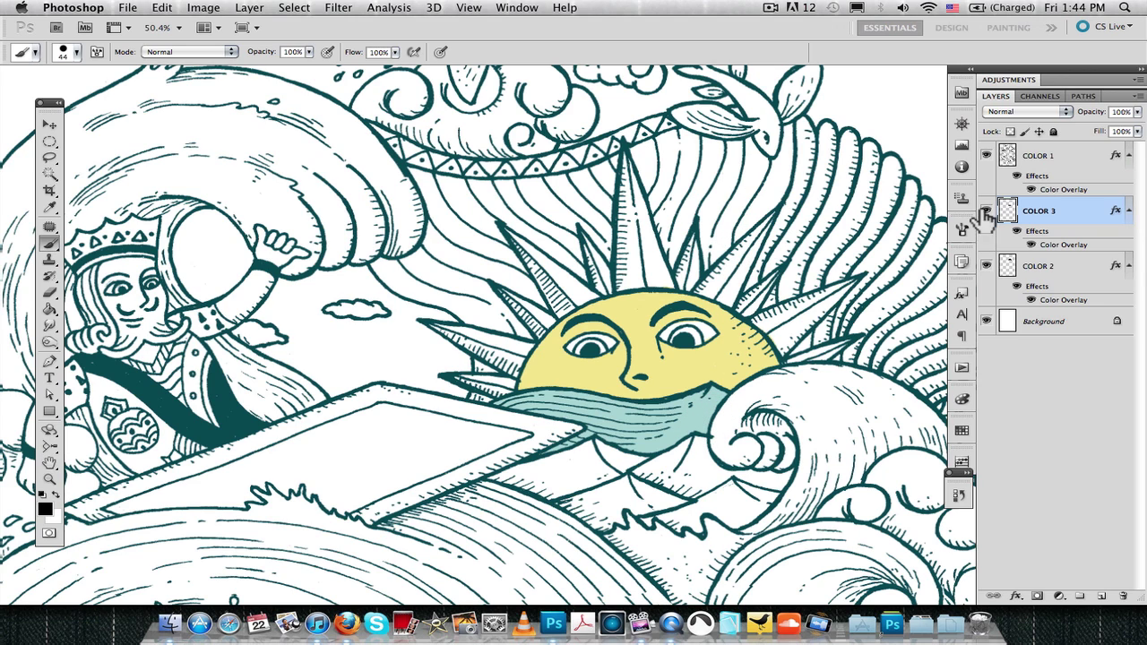
Change COLOR 3's Color Overlay to bright cyan (#1bdce3).
double_click(1064, 246)
left_click(967, 235)
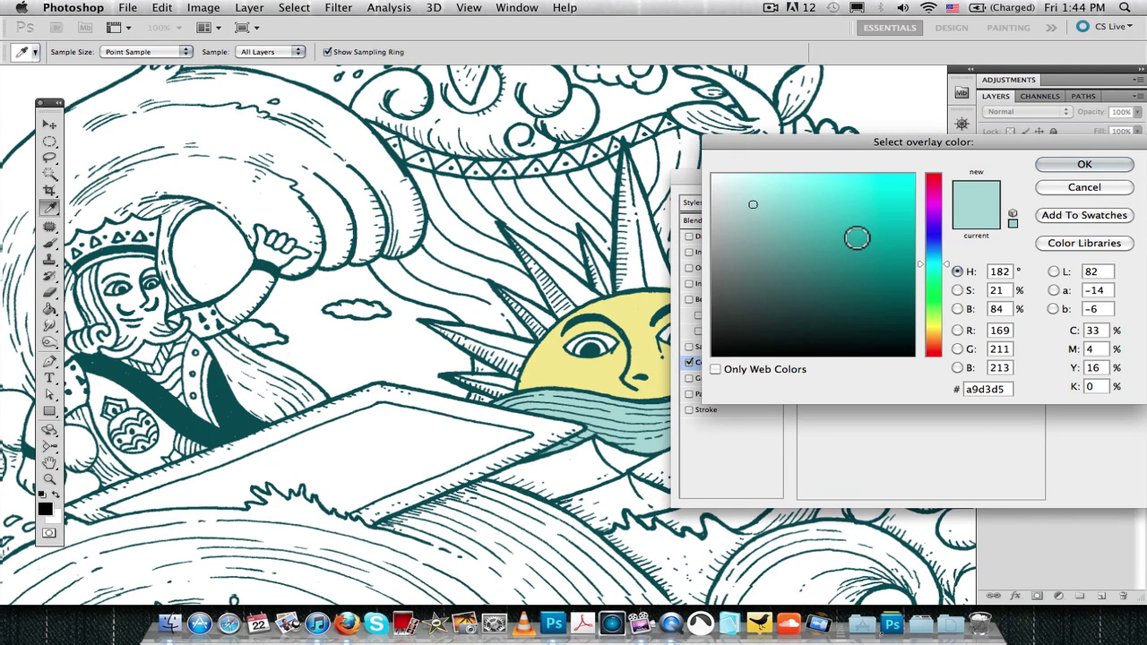
left_click(854, 237)
mouse_move(855, 238)
left_mouse_down()
mouse_move(890, 192)
mouse_move(892, 205)
left_mouse_up()
left_click(1085, 164)
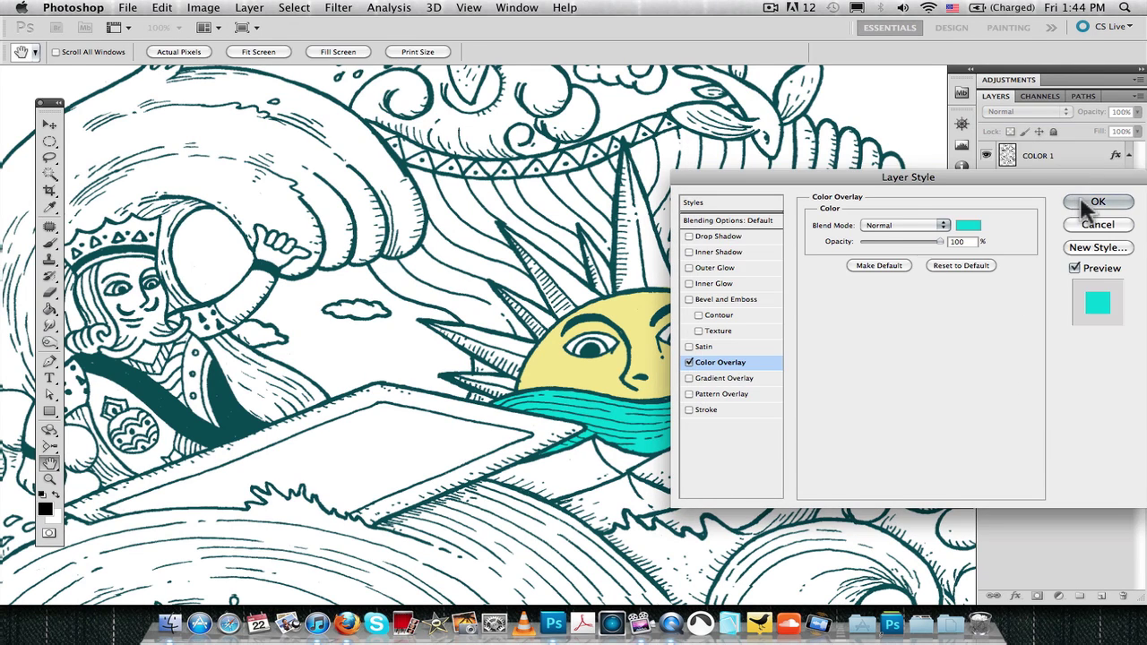
left_click(1081, 195)
Deepen the yellow slightly in COLOR 2's Color Overlay for the sun.
double_click(1058, 301)
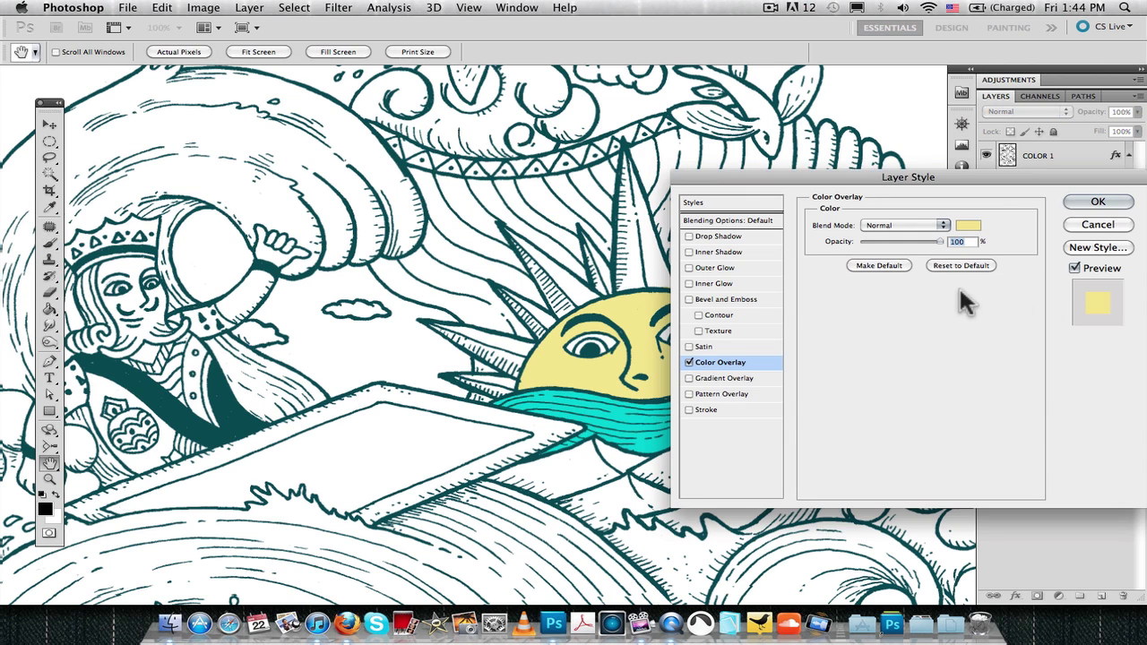
left_click(961, 227)
mouse_move(813, 184)
left_mouse_down()
mouse_move(824, 182)
mouse_move(815, 185)
left_mouse_up()
left_click(1085, 166)
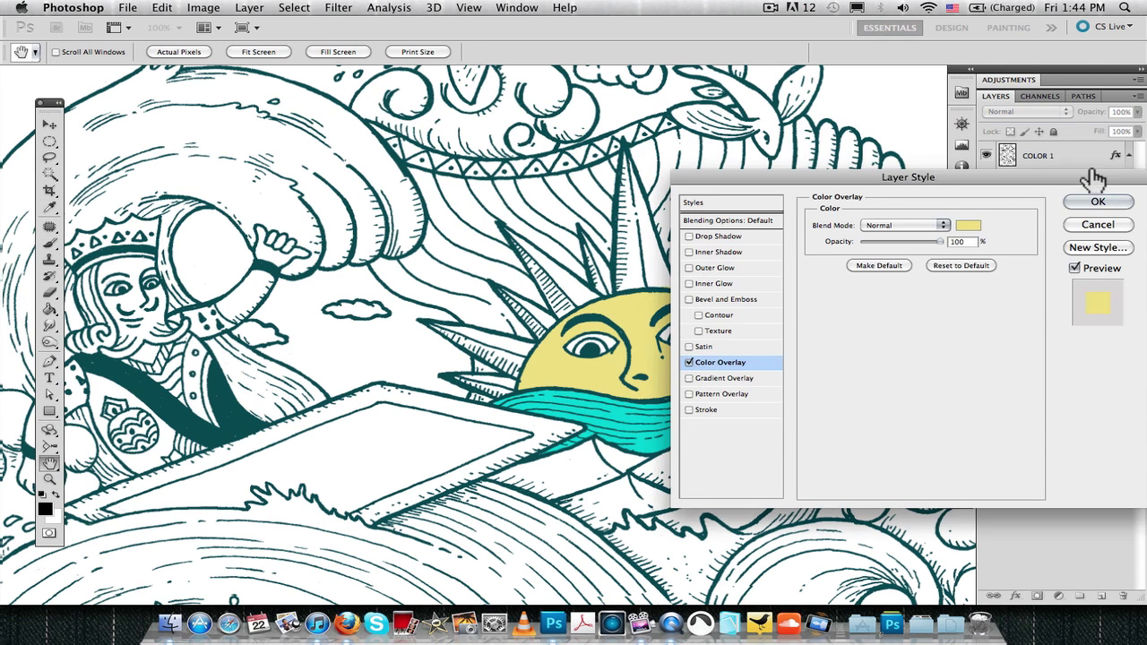
left_click(1096, 199)
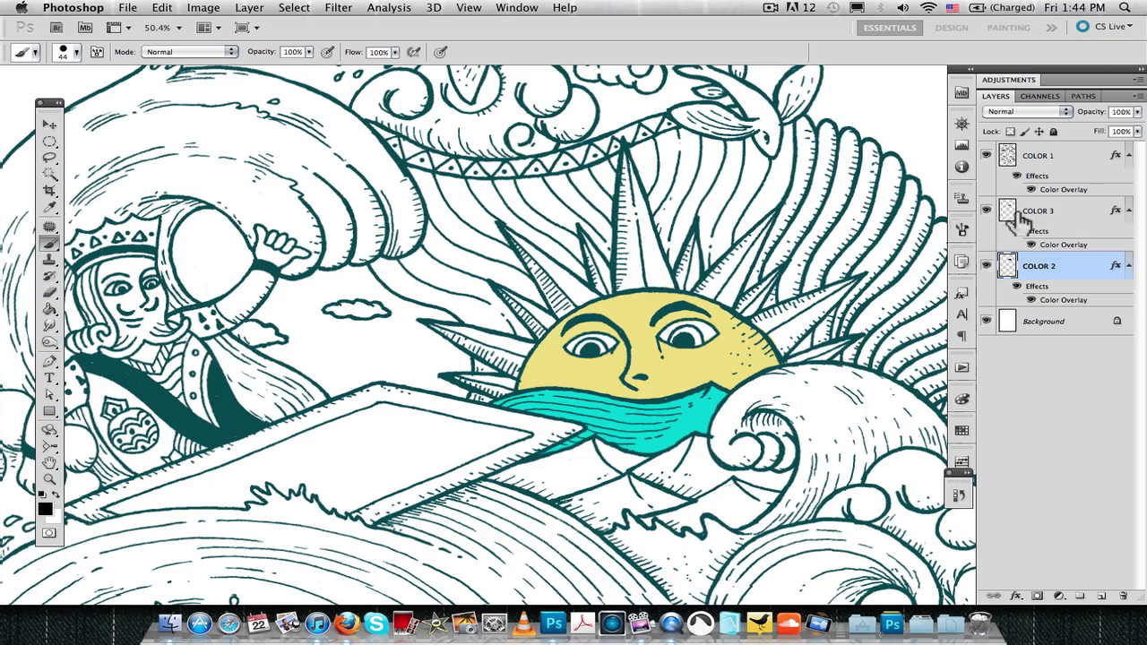
key("z")
left_click(719, 256, "alt")
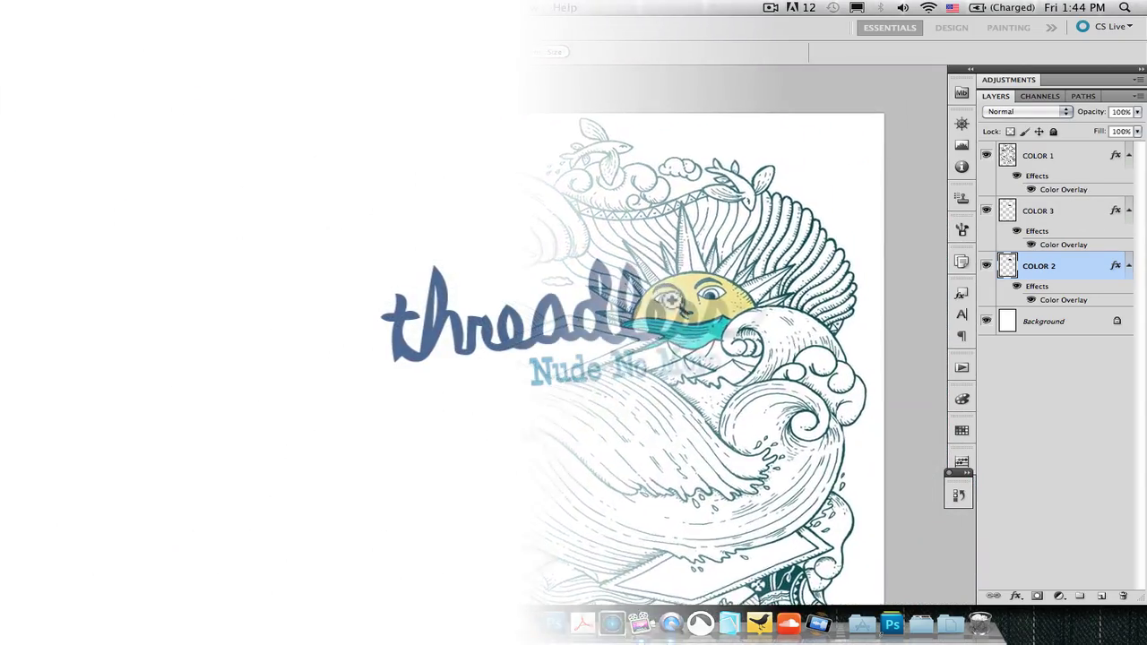